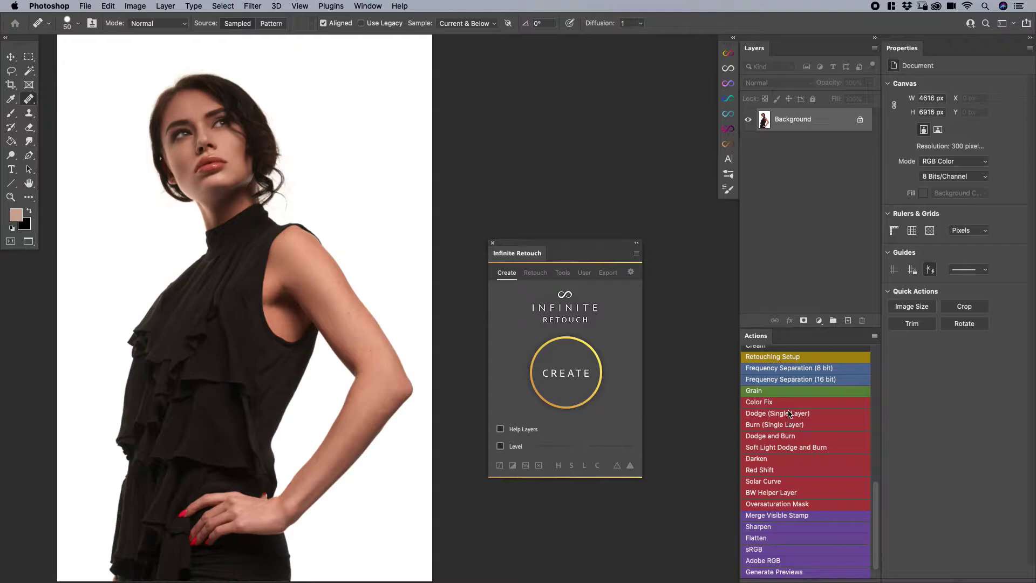
Step: Run the Retouching Setup action, nudge the Infinite Retouch panel lower, and expand the Clean group
left_click(783, 356)
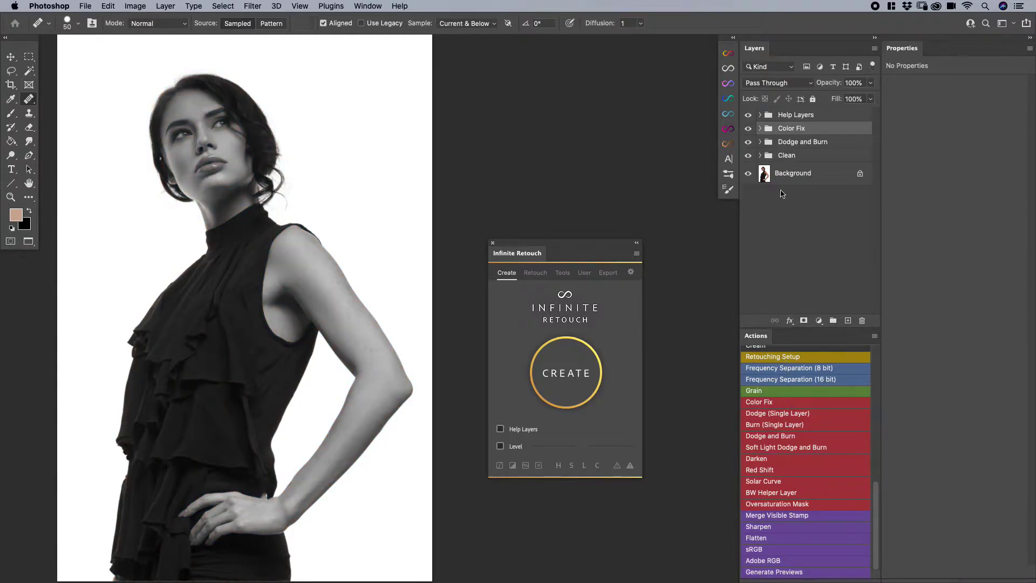
left_click(788, 156)
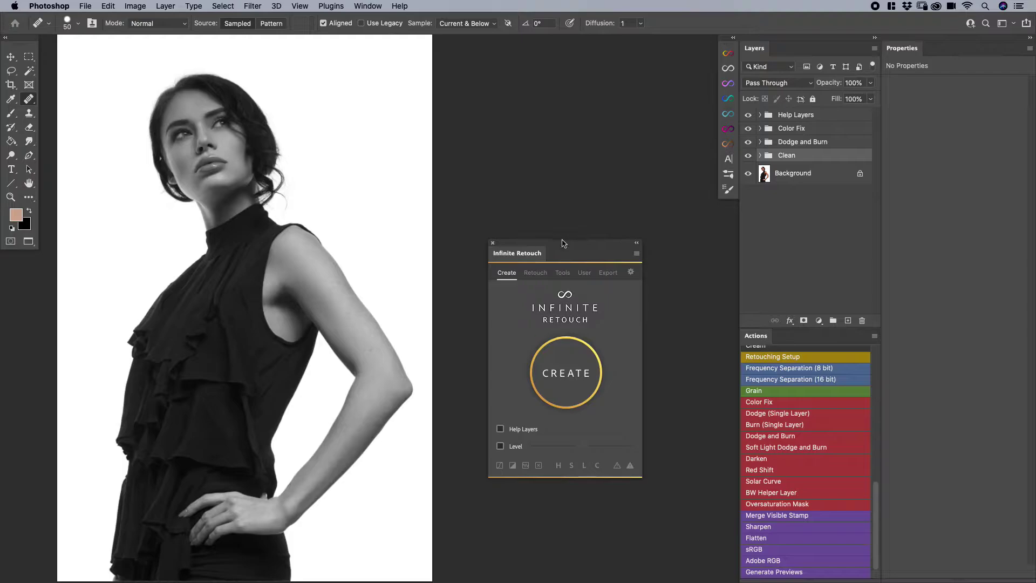
left_click_drag(561, 243, 523, 261)
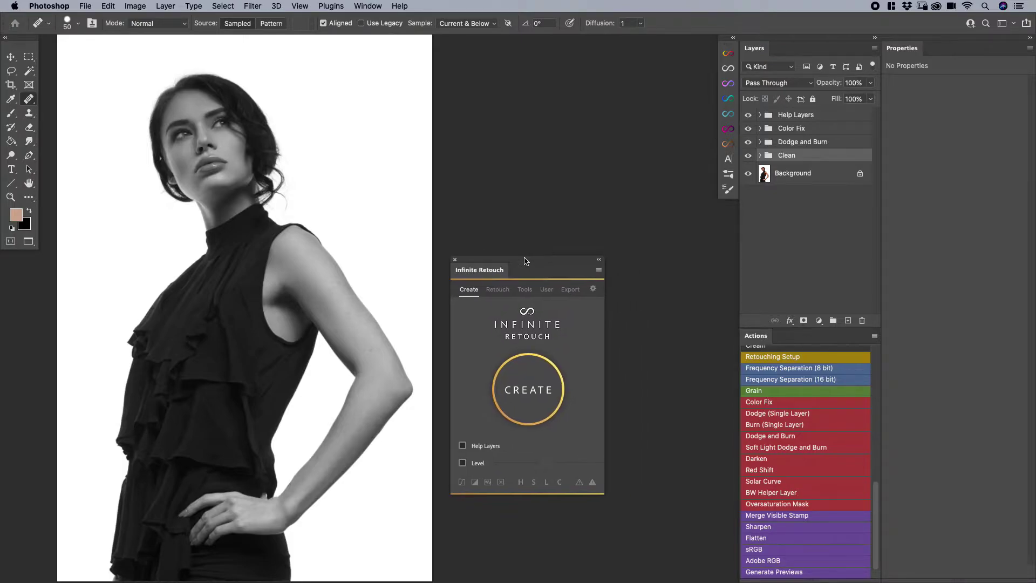
left_click(760, 157)
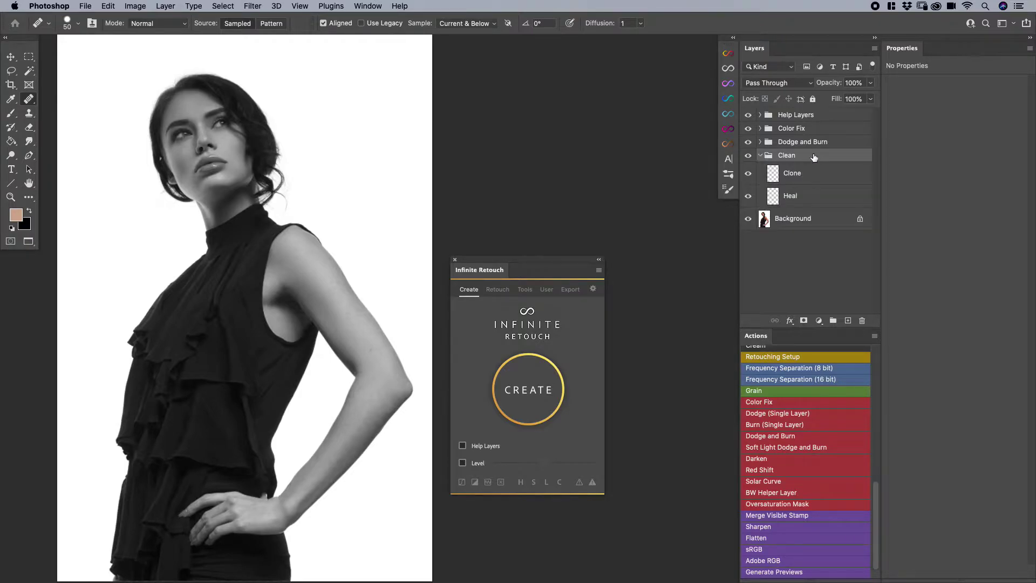
Step: Collapse the Clean group and try the CREATE button in Infinite Retouch
left_click(760, 156)
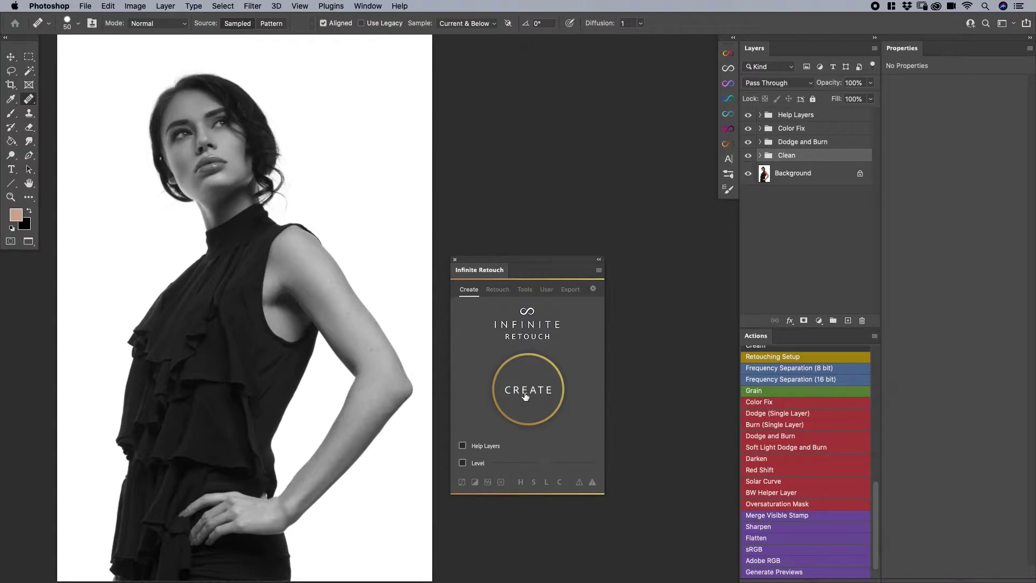
left_click(525, 395)
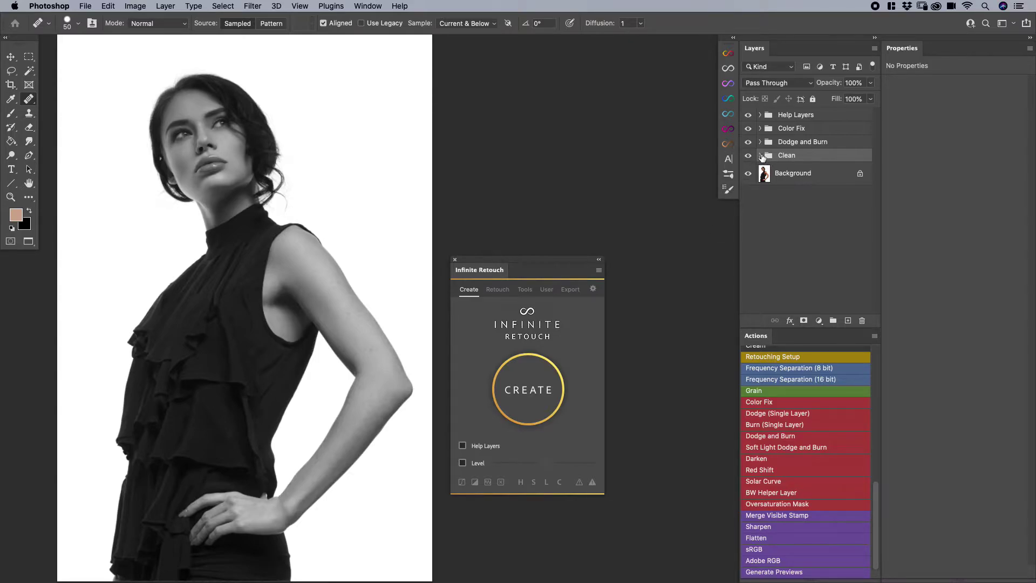
Step: Expand Help Layers and delete its Grain layer
left_click(766, 116)
left_click(760, 115)
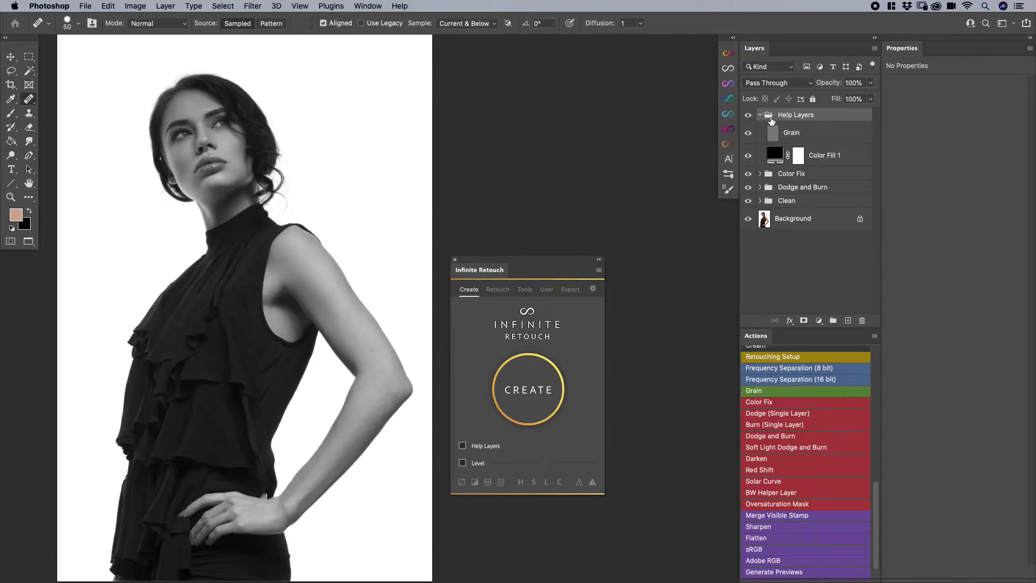
left_click(796, 134)
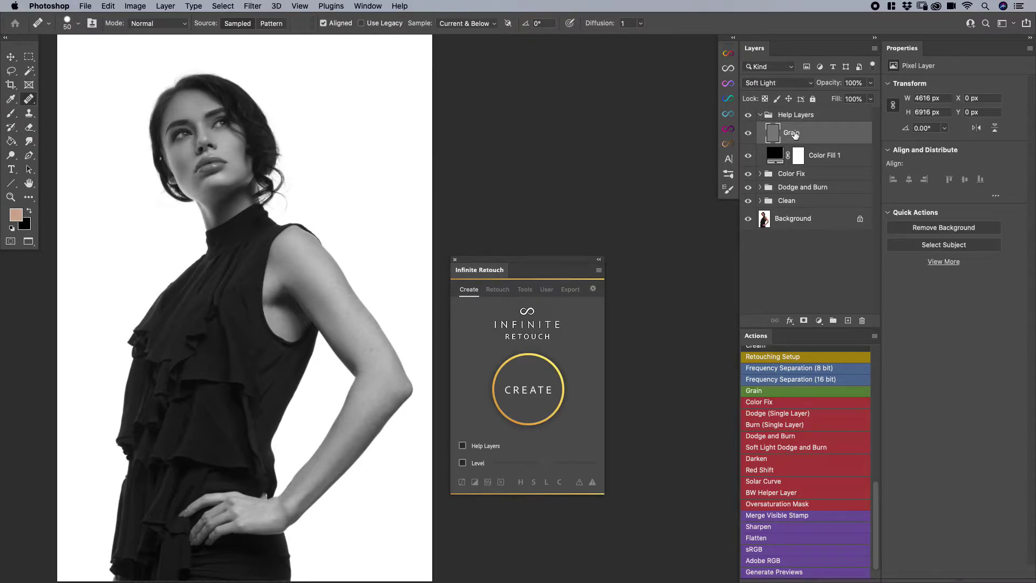
key("BackSpace")
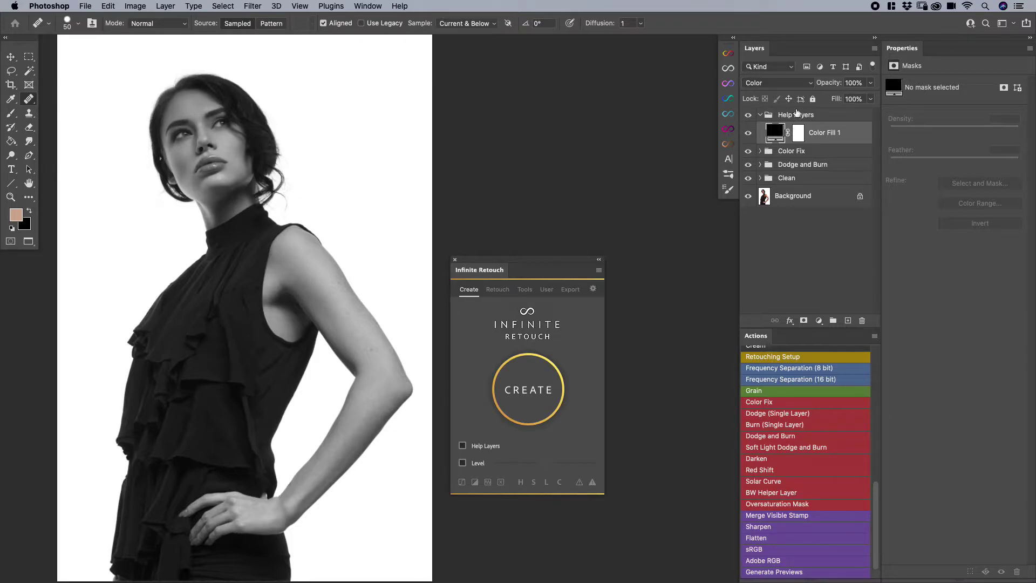
Step: Select all layers from Help Layers to Background and expand Clean, Dodge and Burn and Color Fix
left_click(796, 114)
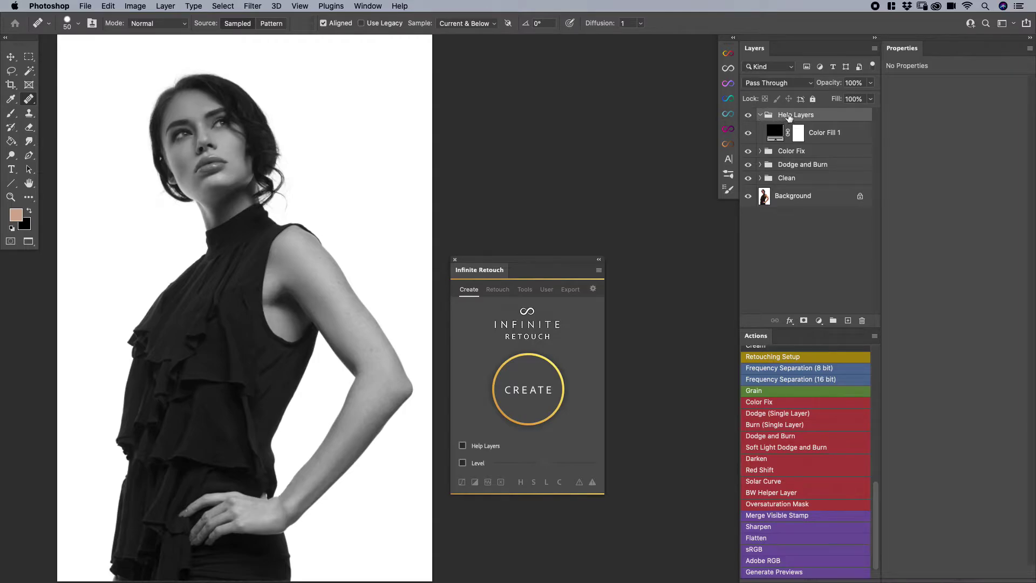
left_click(793, 180, "shift")
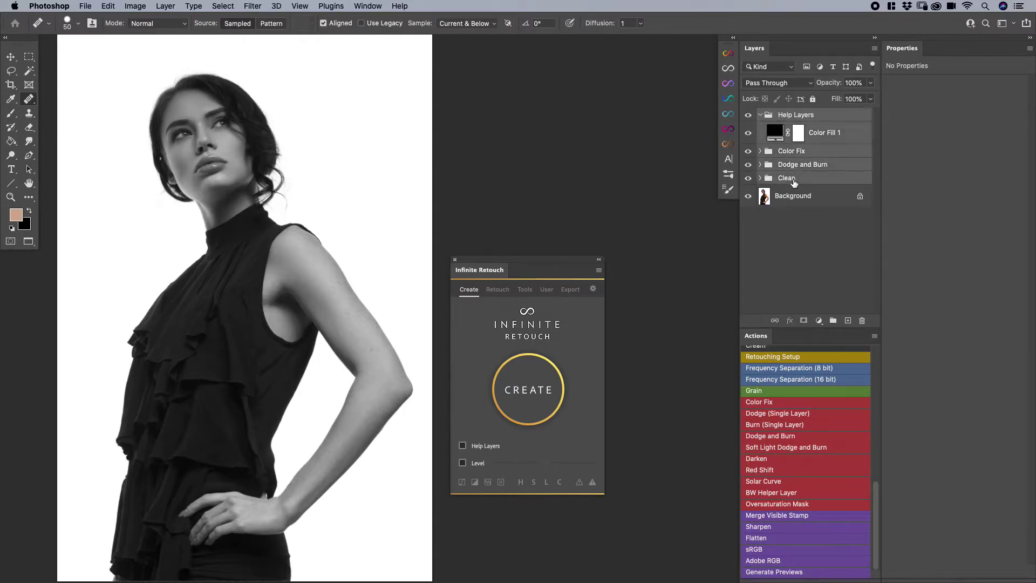
left_click(794, 197, "shift")
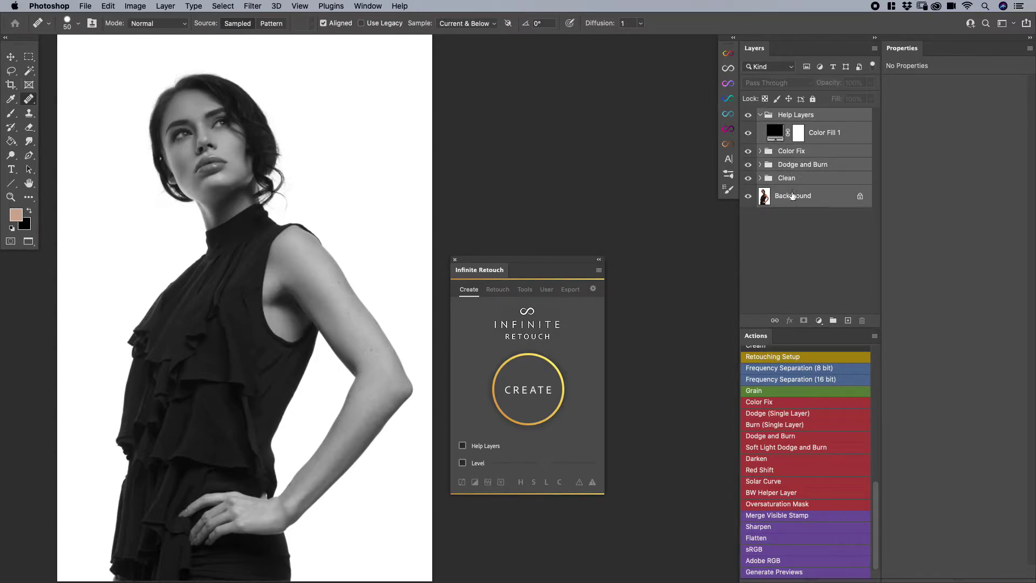
left_click(761, 179)
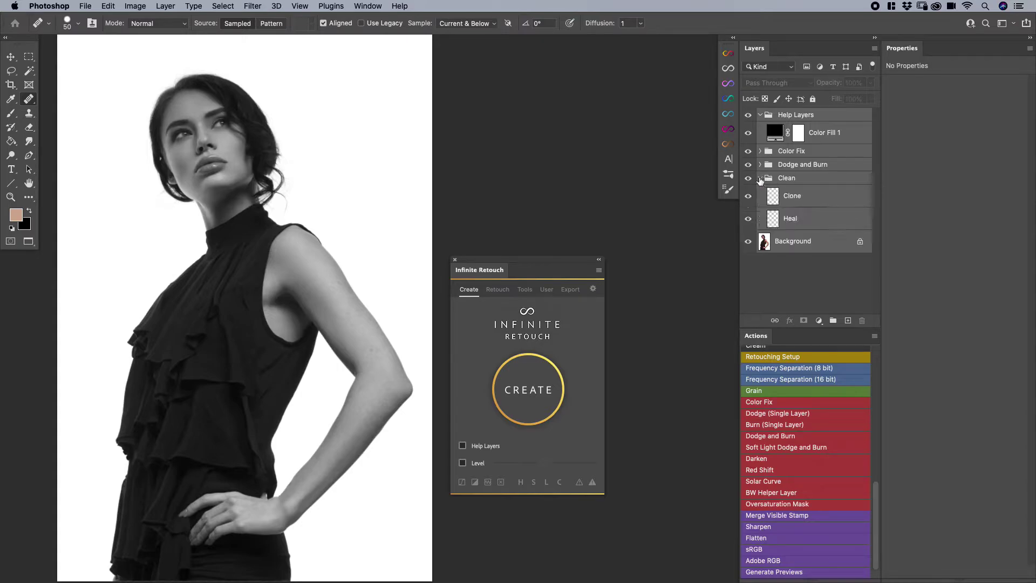
left_click(760, 163)
left_click(760, 151)
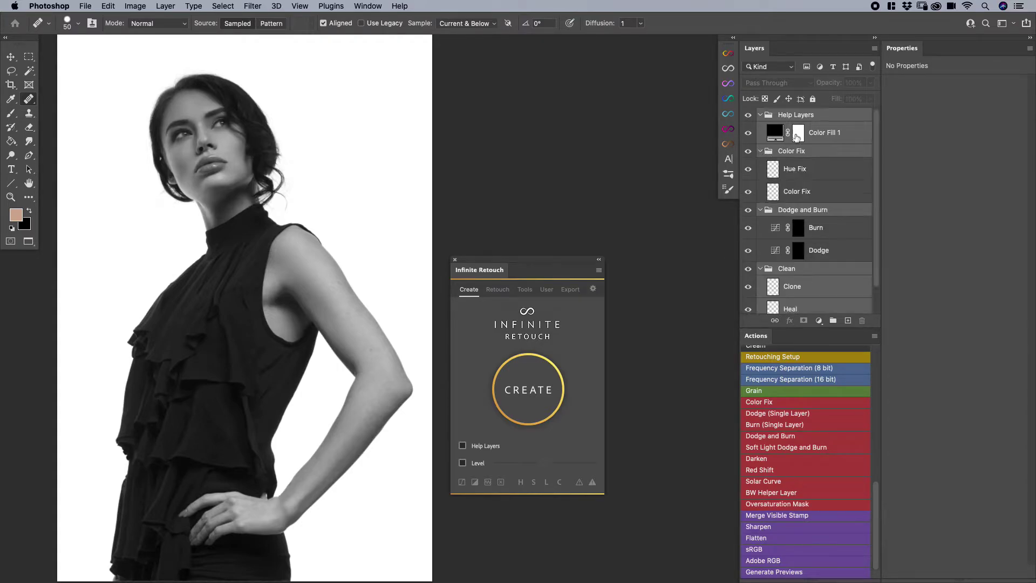
left_click(804, 121)
scroll(806, 265, "down", 1)
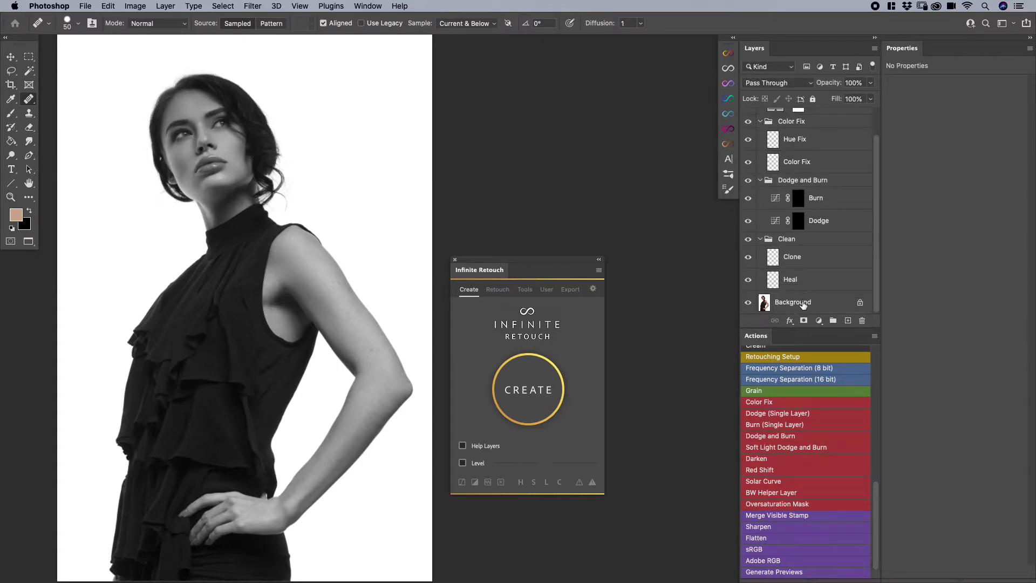
left_click(803, 311)
scroll(807, 156, "up", 1)
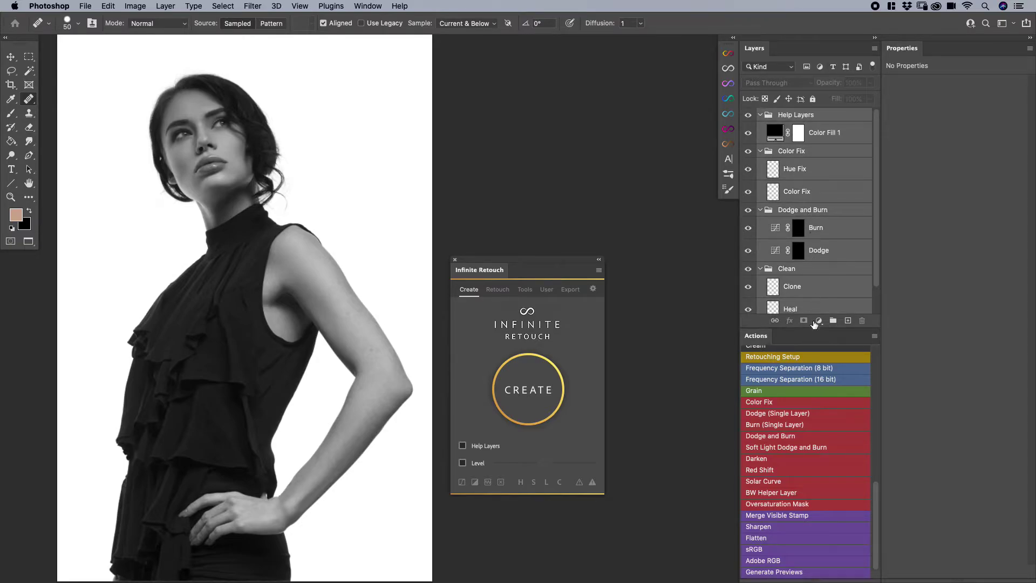
Step: Enlarge the Layers panel and save the selected layers as the personal folder setup
left_click_drag(813, 328, 812, 372)
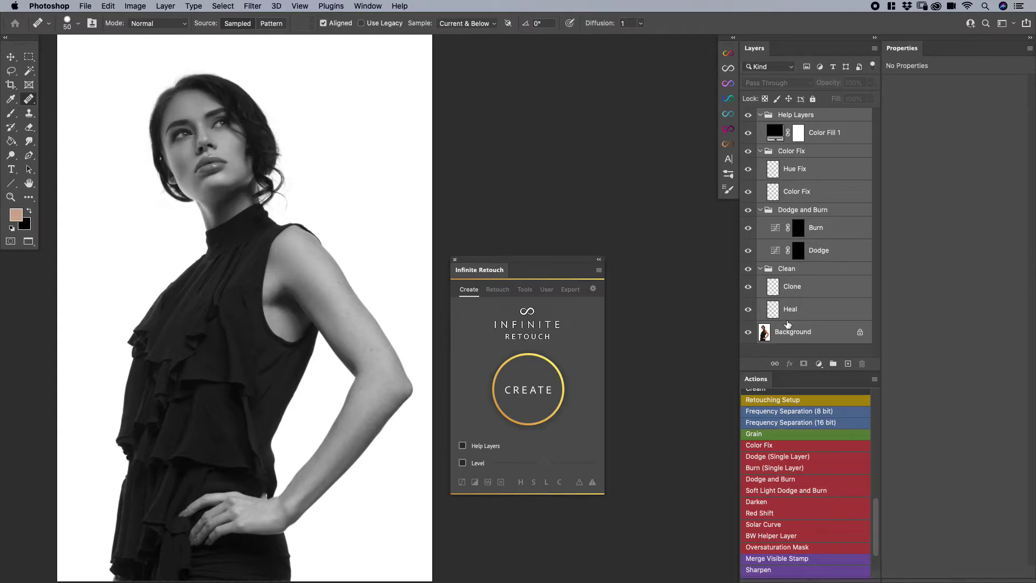
left_click(522, 394)
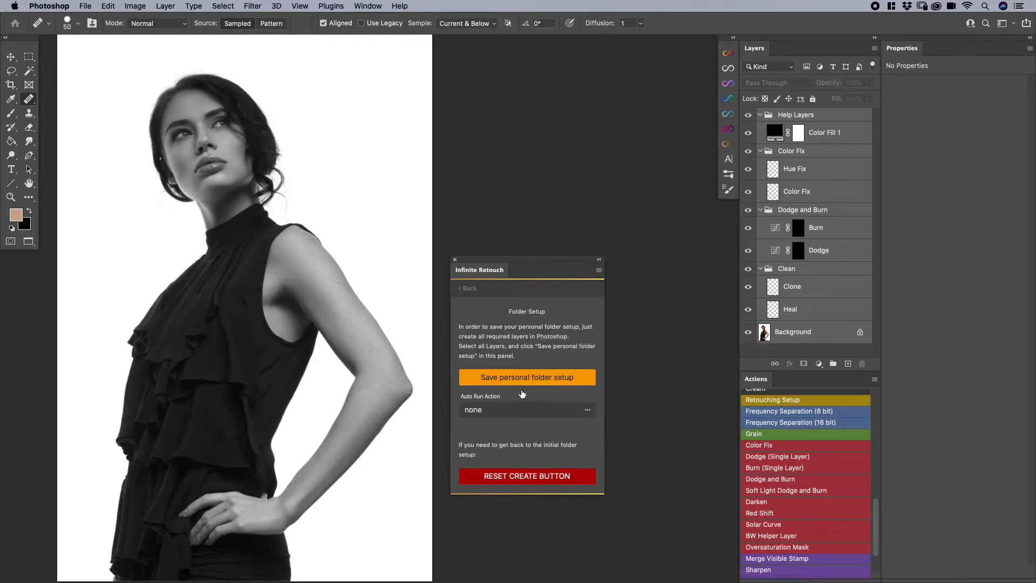
left_click(531, 381)
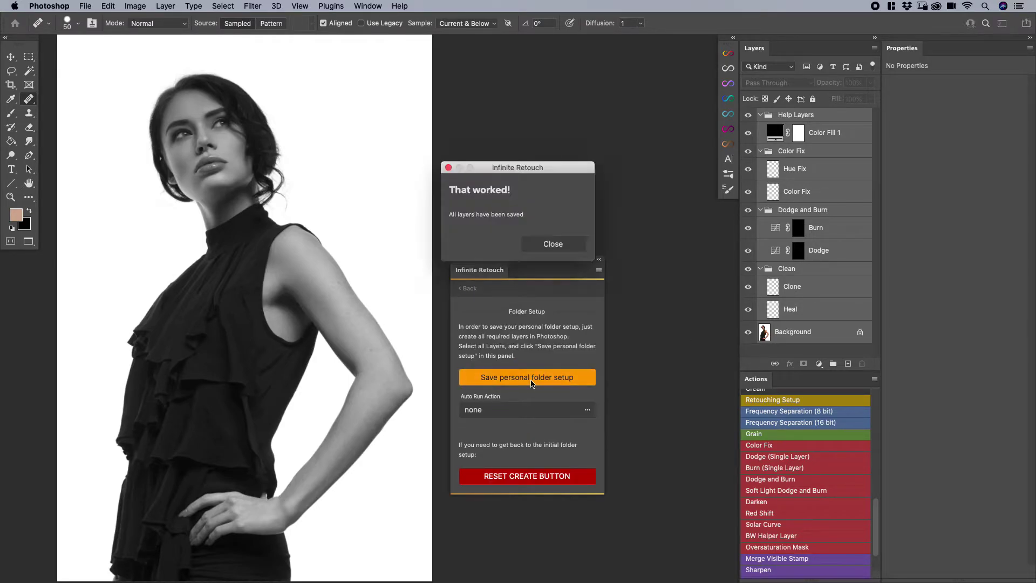
left_click(566, 248)
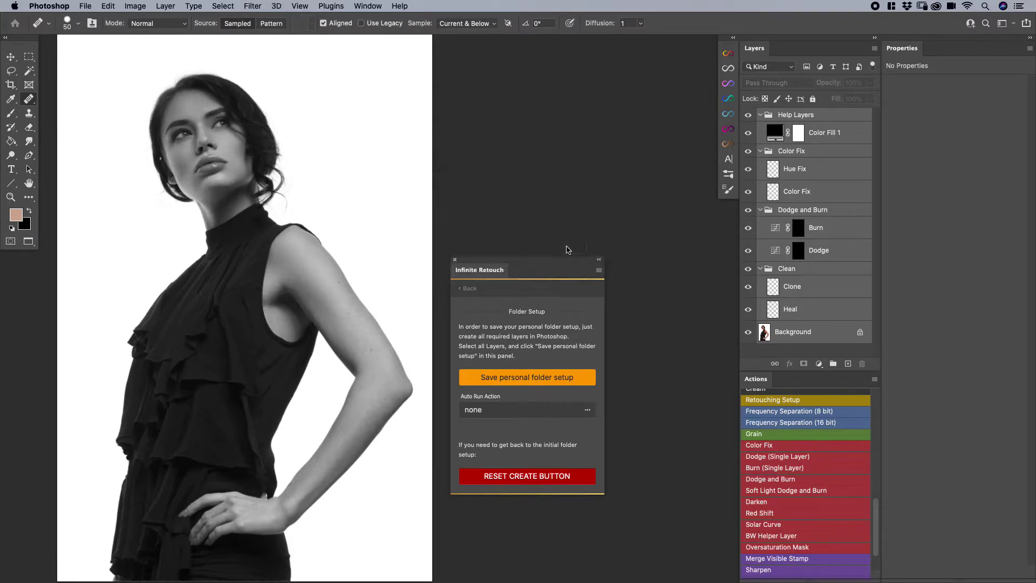
Step: Set the folder setup's Auto Run Action to the retouching set's Grain action and apply
left_click(485, 410)
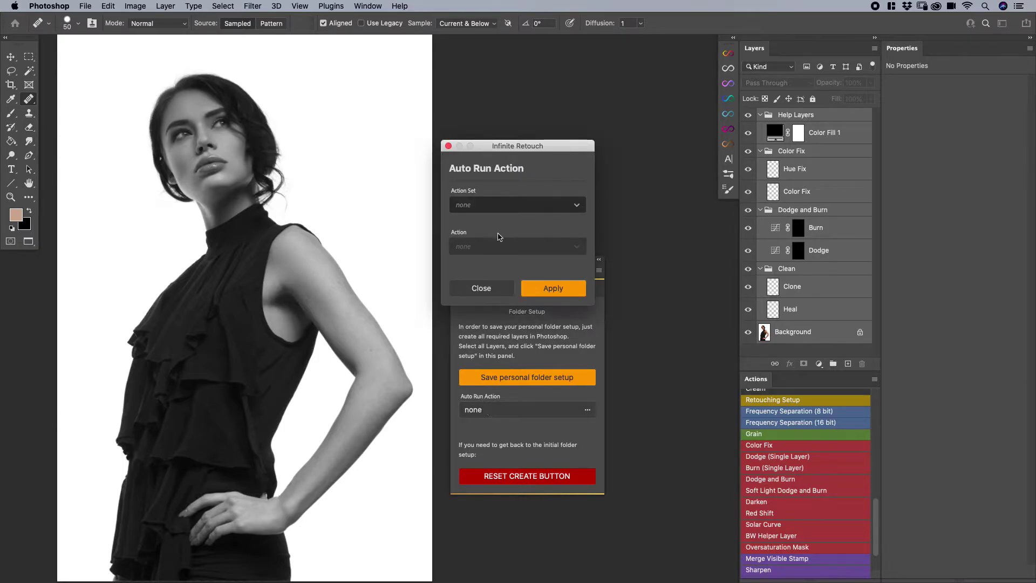
left_click(477, 206)
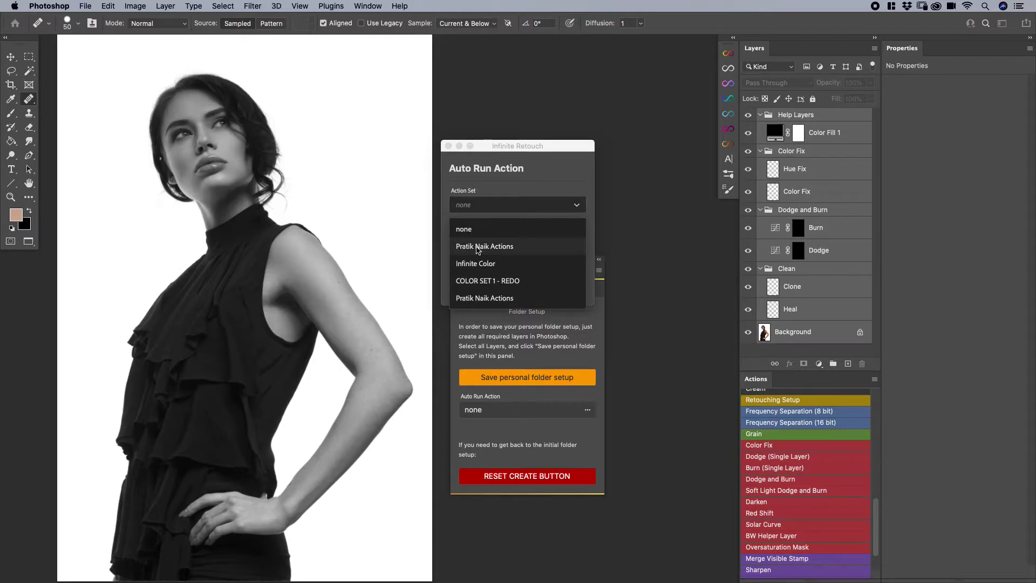
left_click(476, 299)
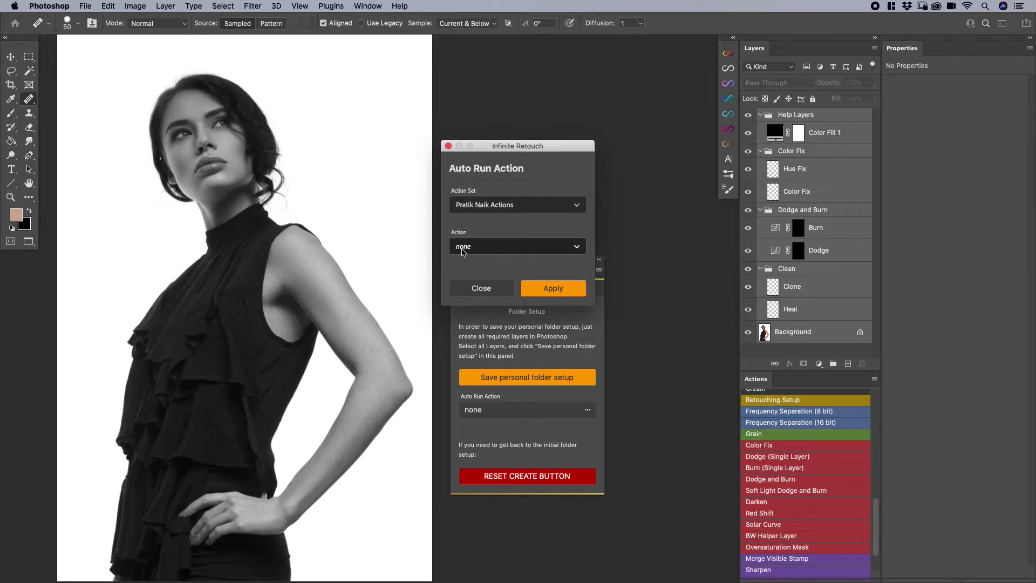
left_click(461, 246)
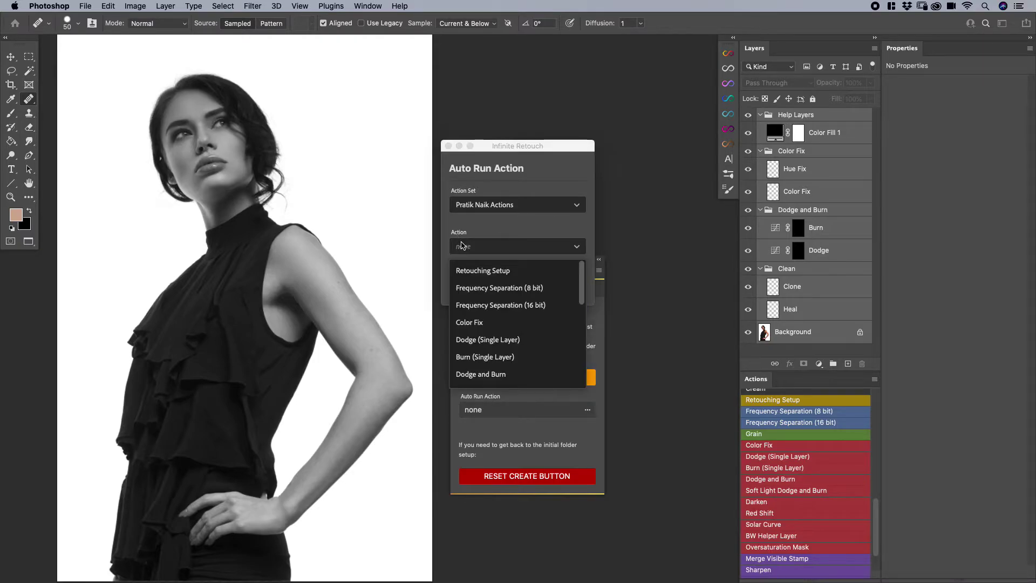
scroll(491, 349, "down", 8)
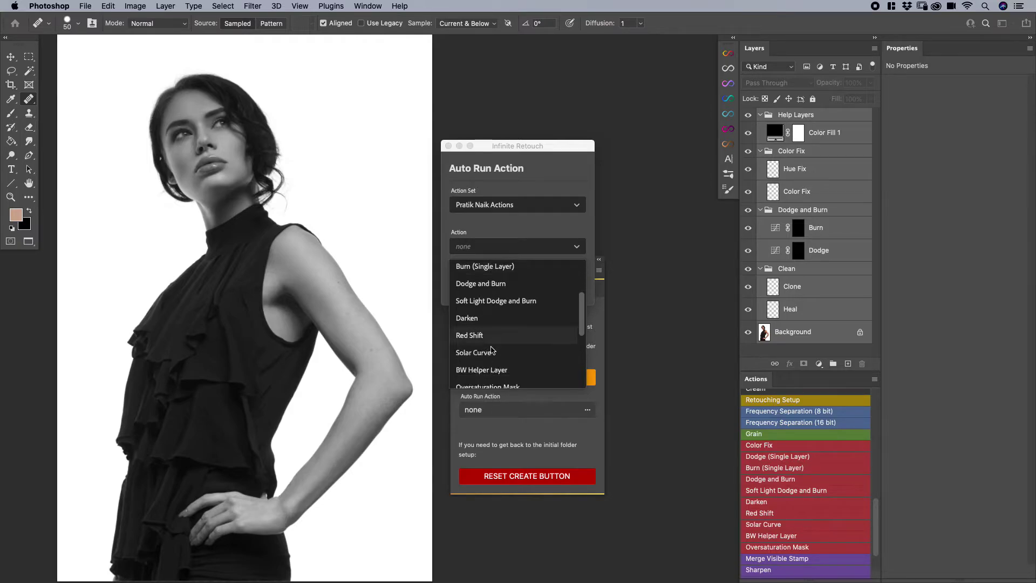
scroll(492, 342, "down", 1)
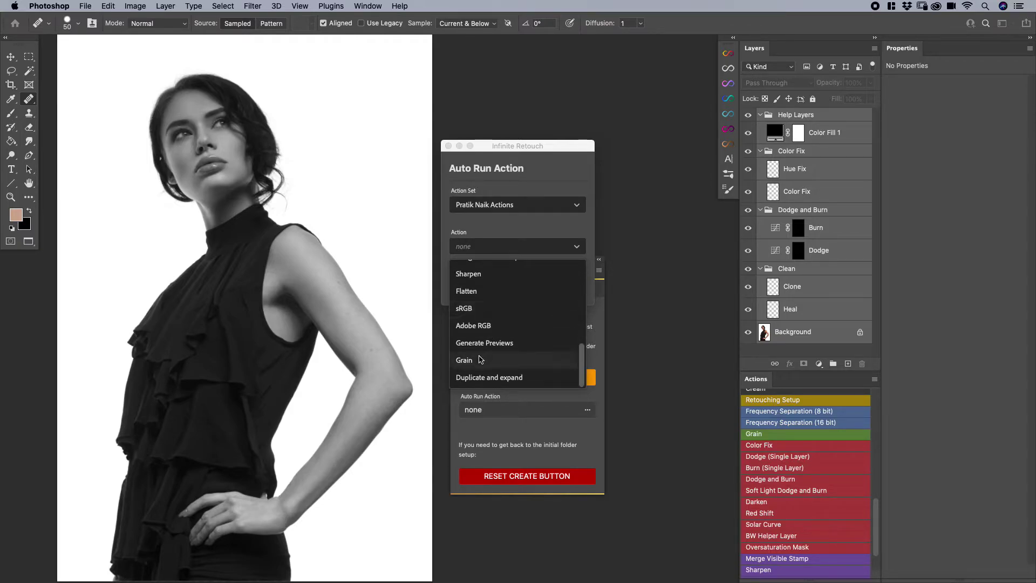
left_click(480, 359)
left_click(533, 296)
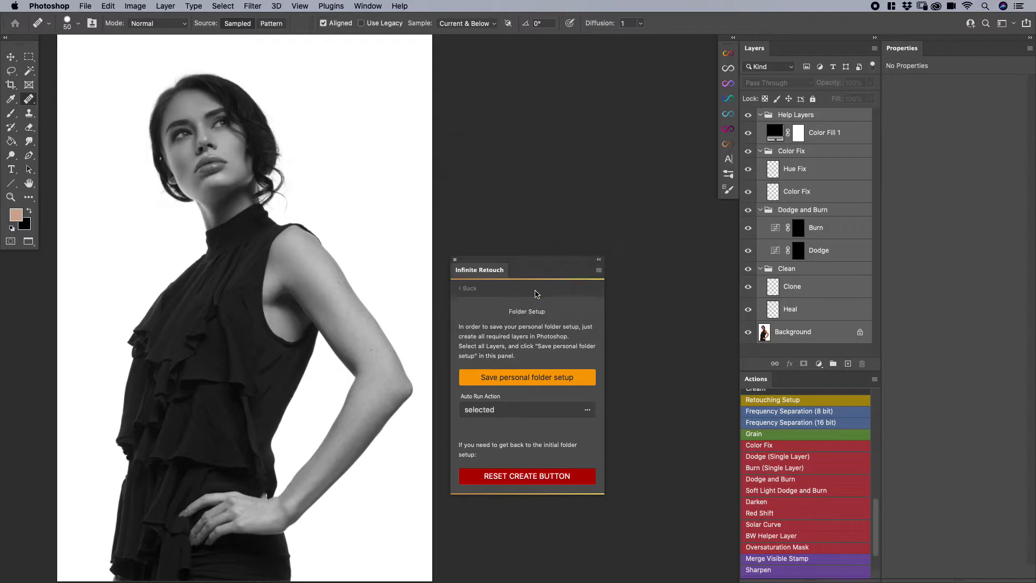
Step: Delete the existing retouching groups, then rebuild the saved setup with CREATE on the Create page
left_click(472, 290)
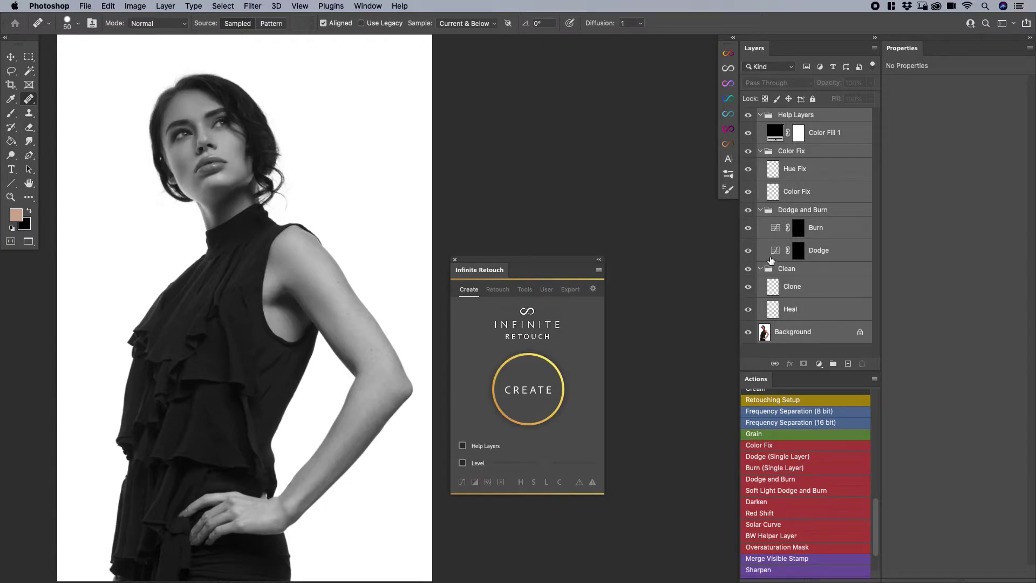
left_click(506, 293)
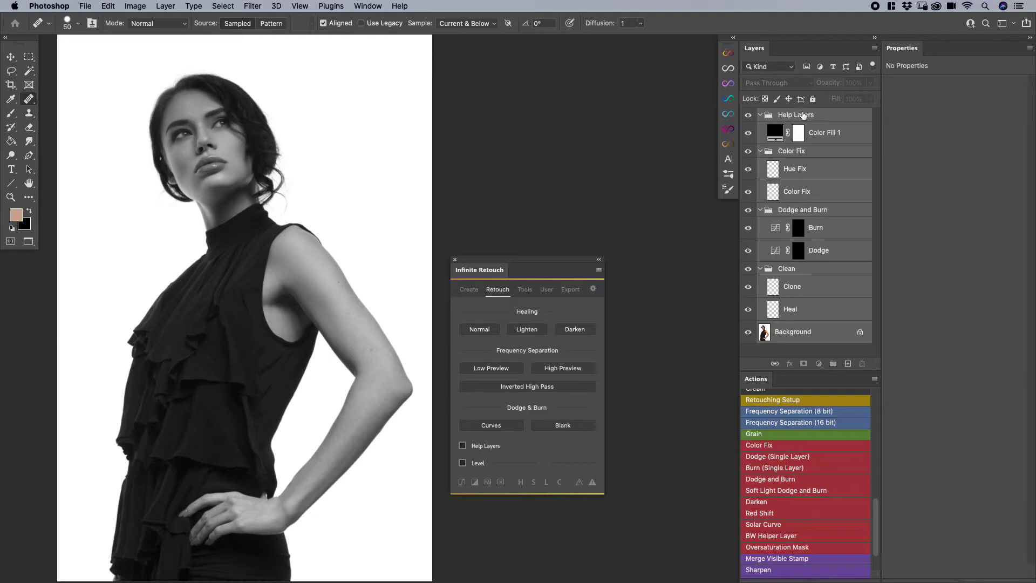
left_click_drag(803, 115, 861, 363)
left_click(833, 308)
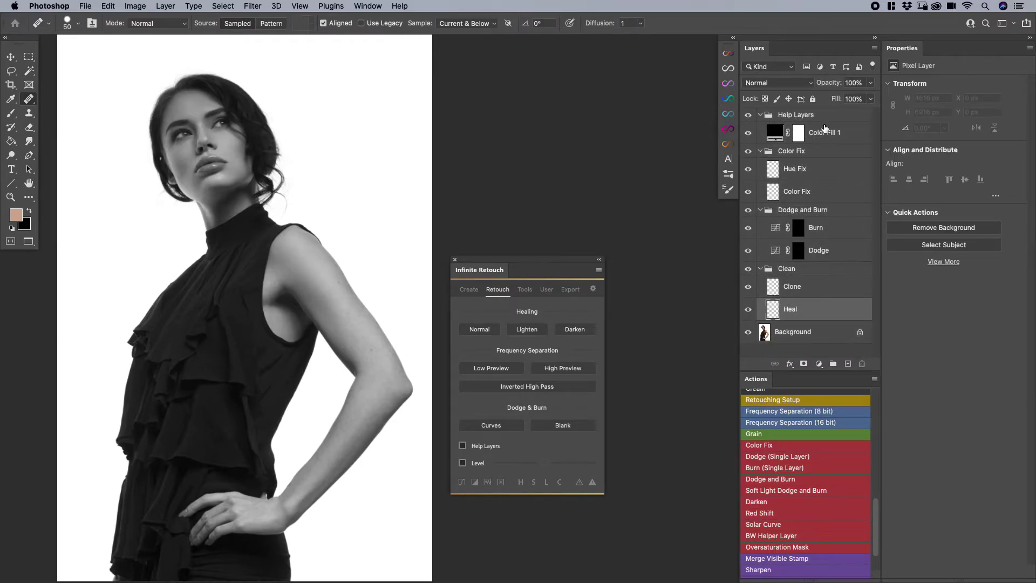
left_click(822, 118)
left_click(830, 308, "shift")
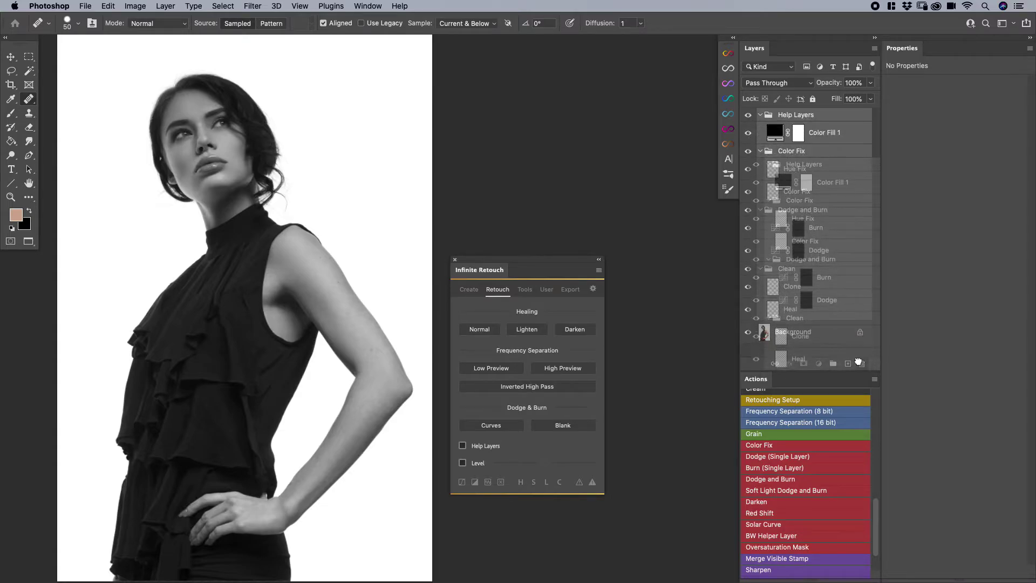
left_click(861, 364)
left_click(467, 291)
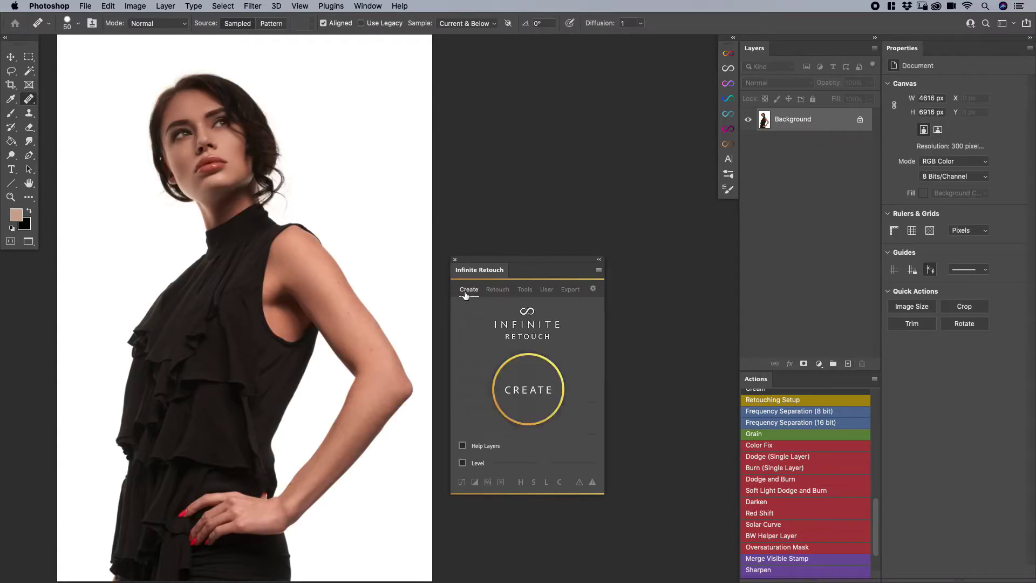
left_click(532, 394)
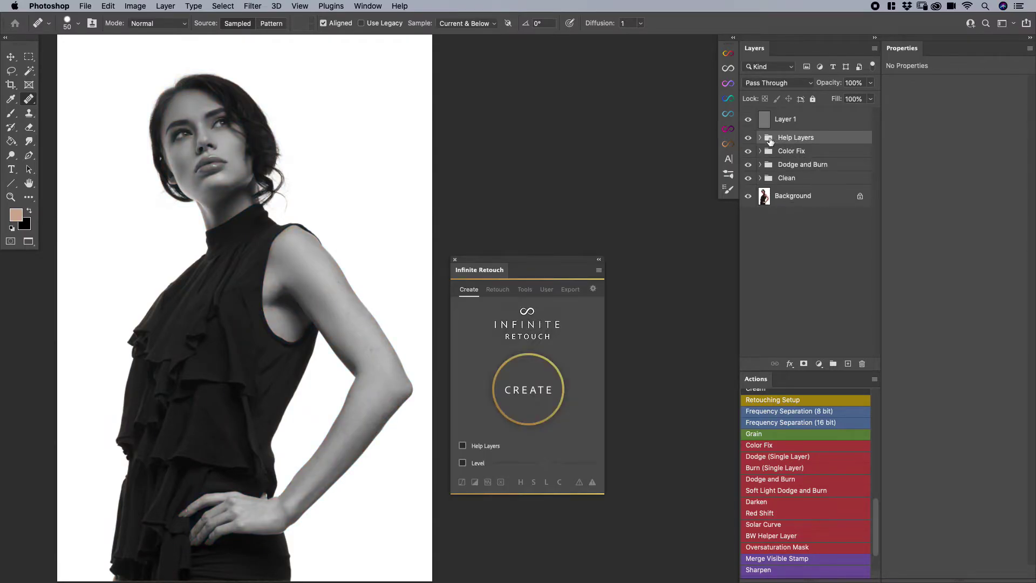
Step: Expand the Help Layers, Clean, Dodge and Burn and Color Fix groups
left_click(760, 138)
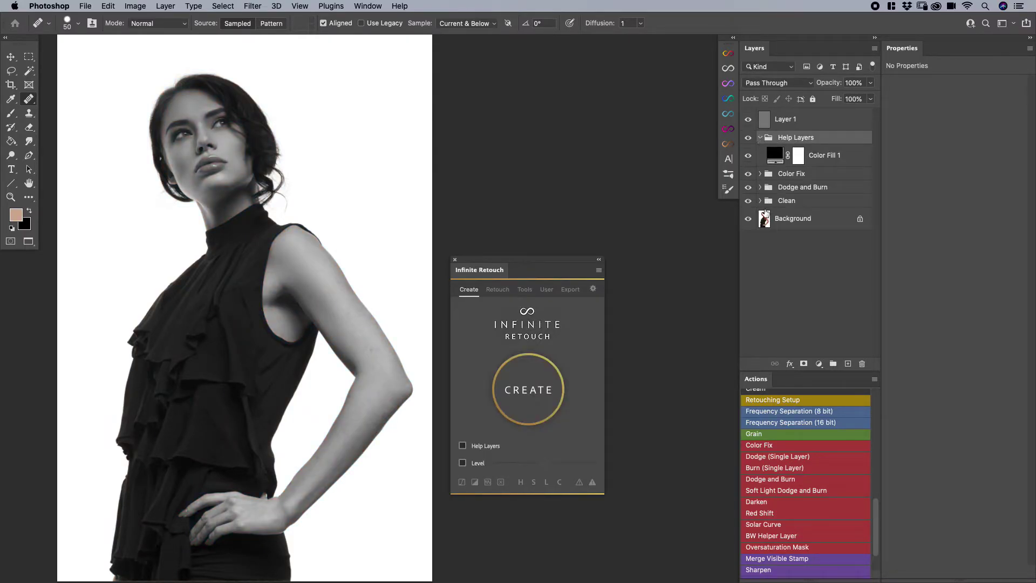
left_click(760, 201)
left_click(760, 187)
left_click(760, 174)
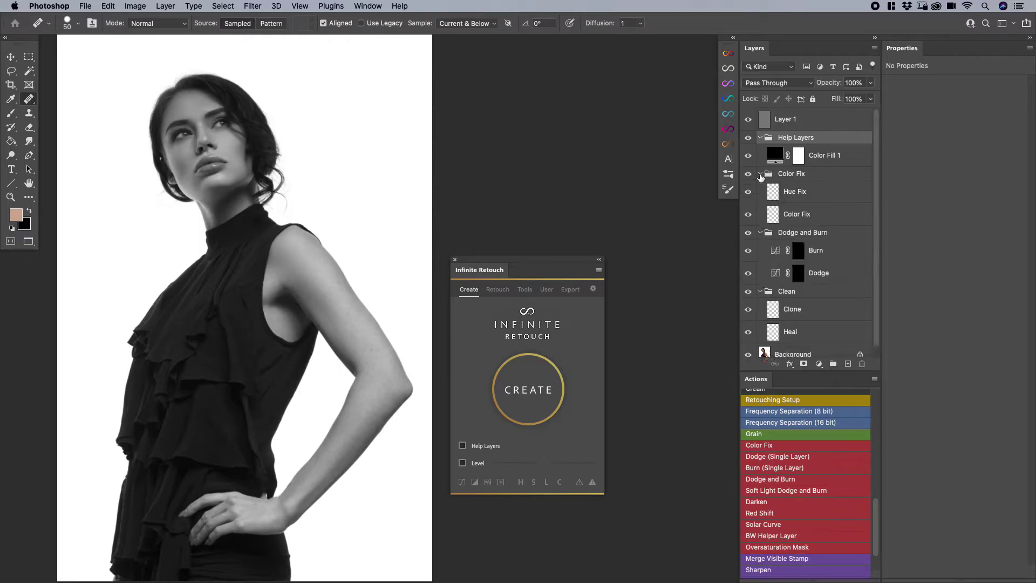
scroll(803, 317, "down", 1)
scroll(803, 318, "up", 1)
Step: Inspect Layer 1 and the Help Layers group by selecting each in turn
left_click(793, 123)
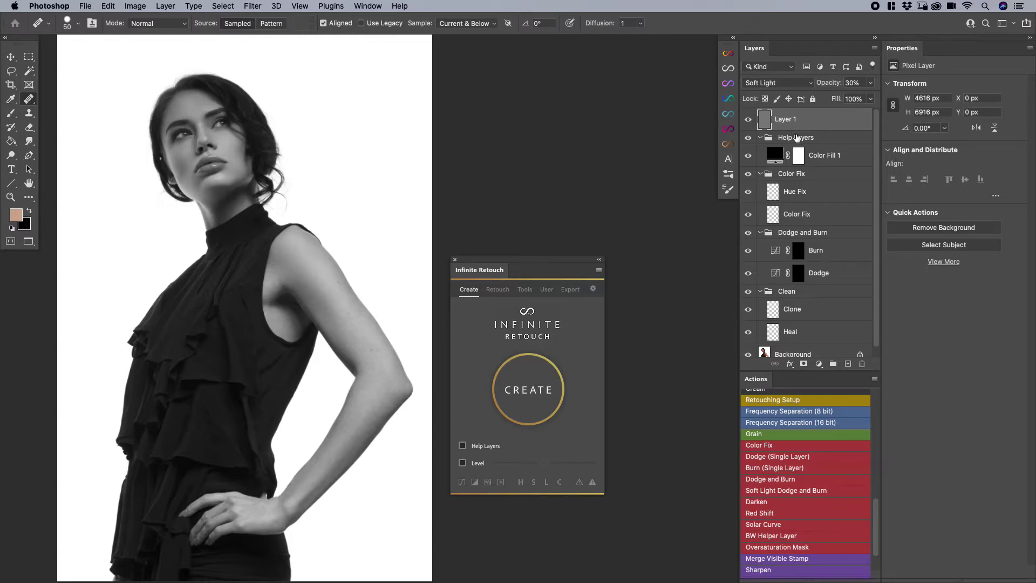
left_click(796, 138)
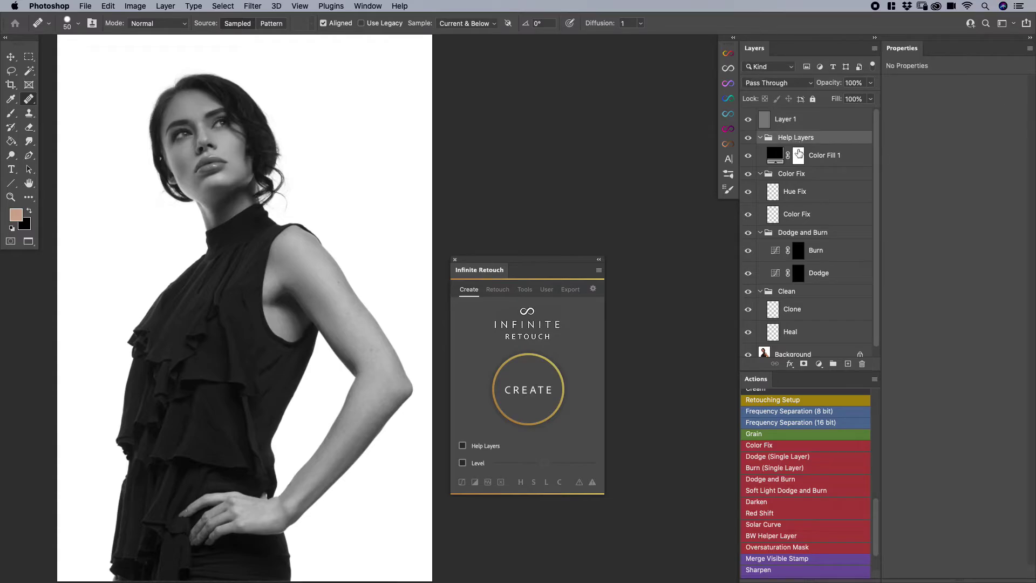
left_click(800, 125)
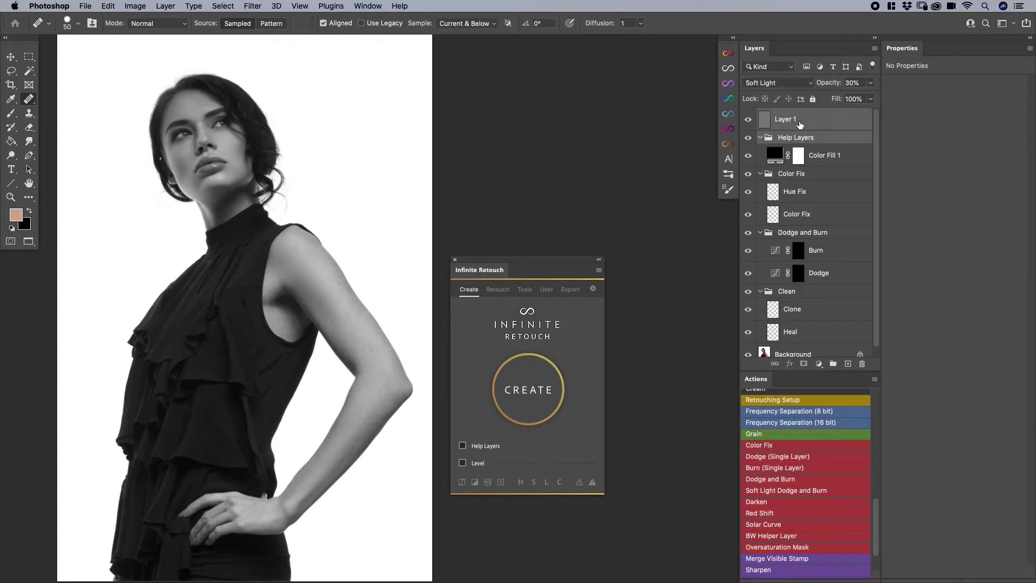
left_click(822, 136)
Step: Delete Layer 1 and Help Layers, then save the remaining groups as the personal folder setup
left_click(822, 124)
left_click_drag(829, 145, 862, 363)
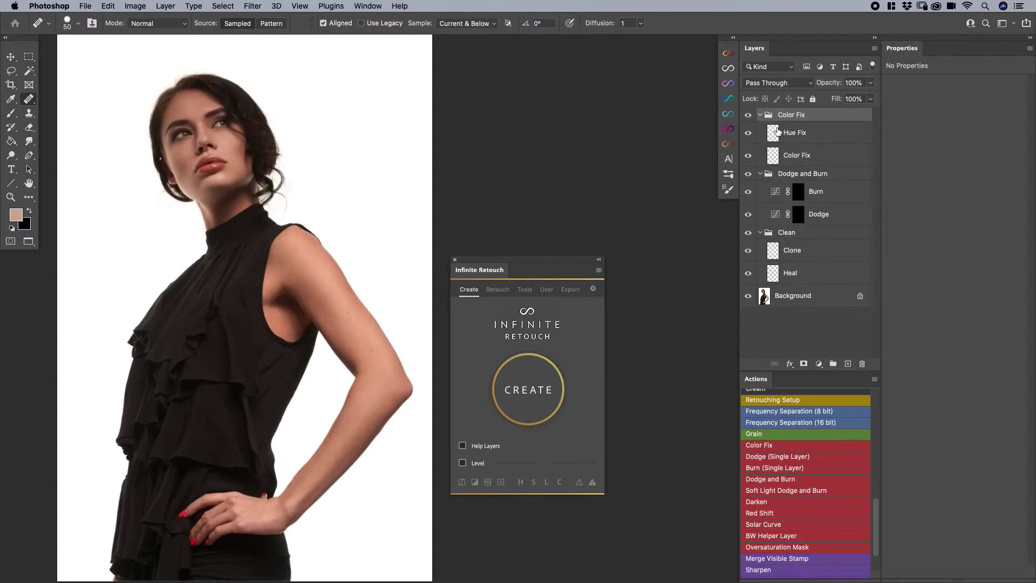
left_click(804, 296, "shift")
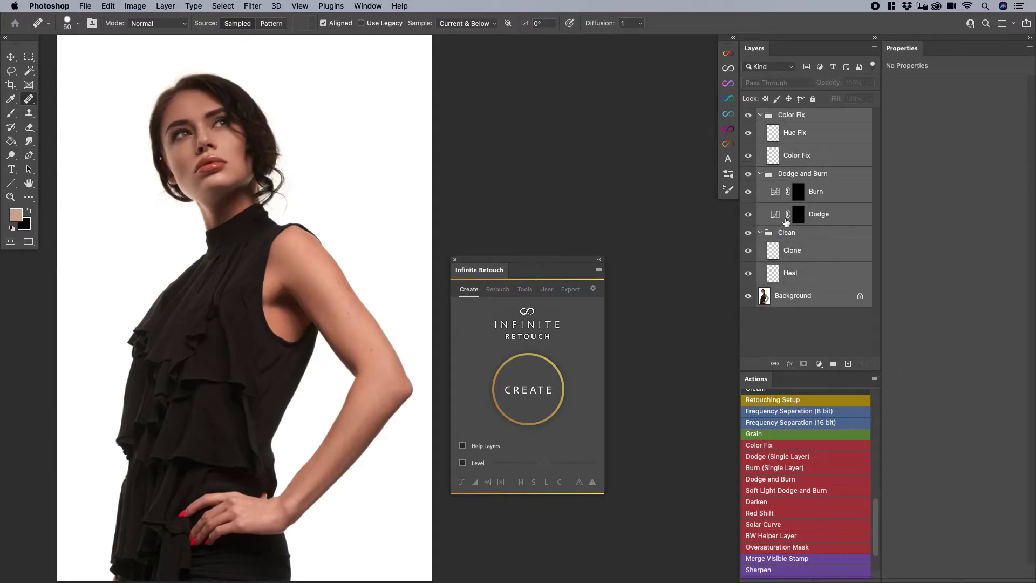
left_click(525, 392)
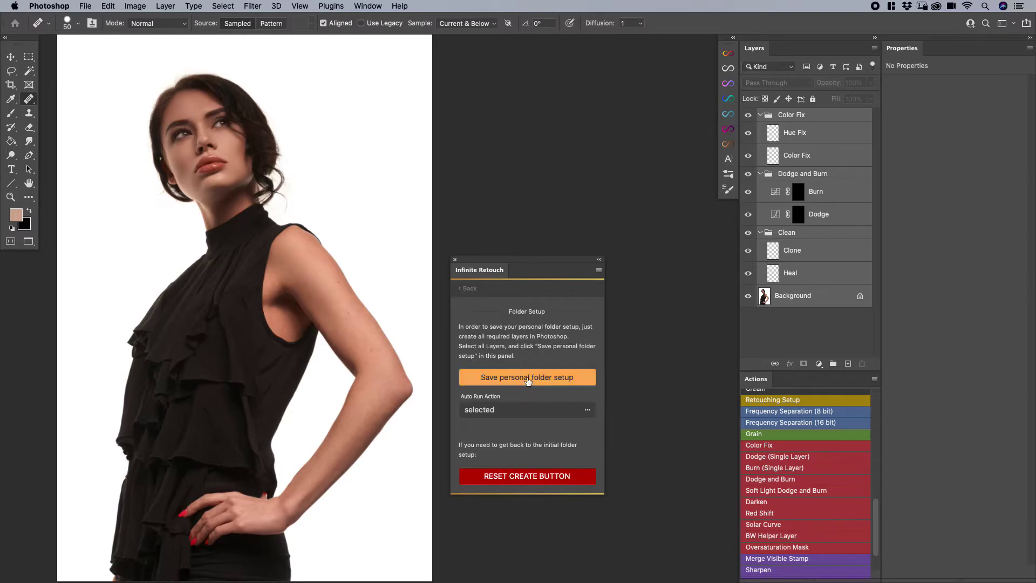
left_click(529, 378)
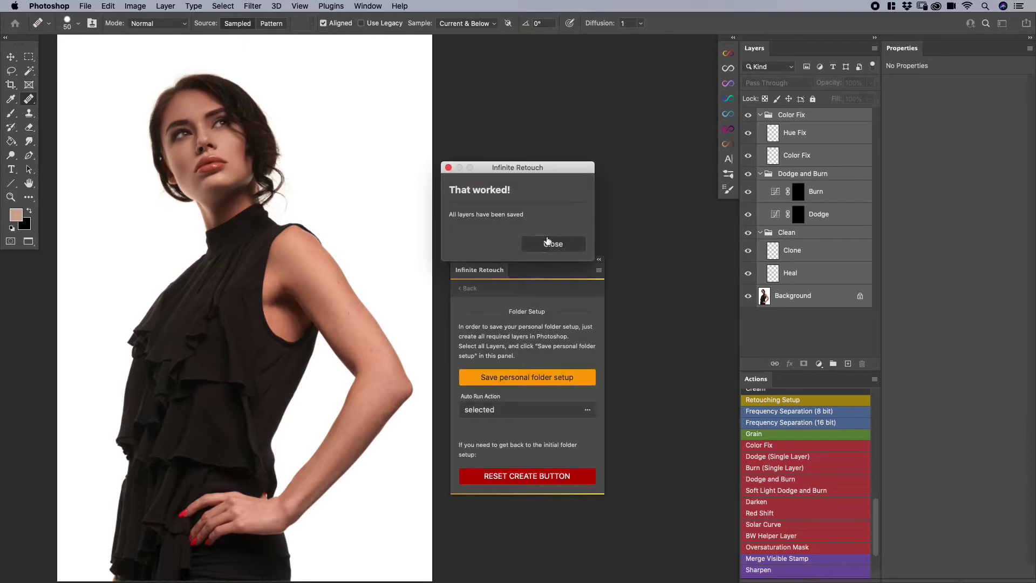
left_click(548, 244)
Step: Set the folder setup's Auto Run Action to none and return to the Create page
left_click(504, 413)
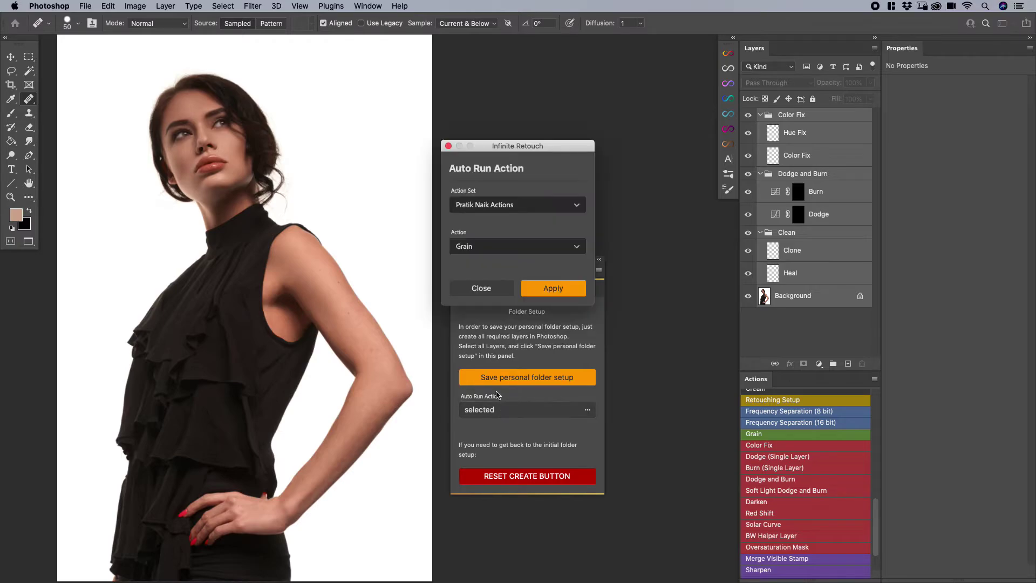
left_click(496, 205)
left_click(499, 229)
left_click(549, 289)
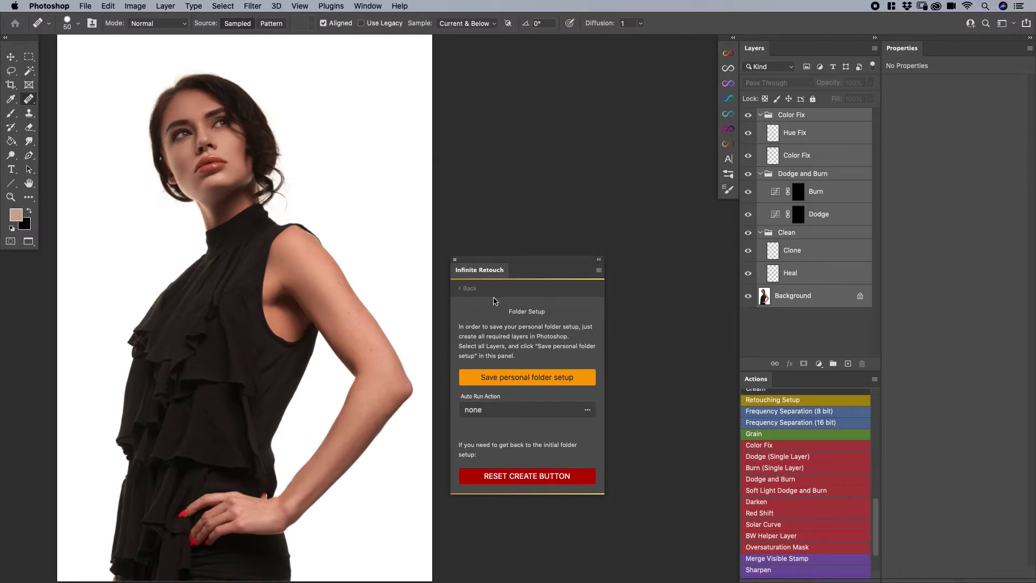
left_click(473, 292)
Step: Delete the groups, test CREATE, switch off Help Layers, then delete the generated groups
left_click(804, 268)
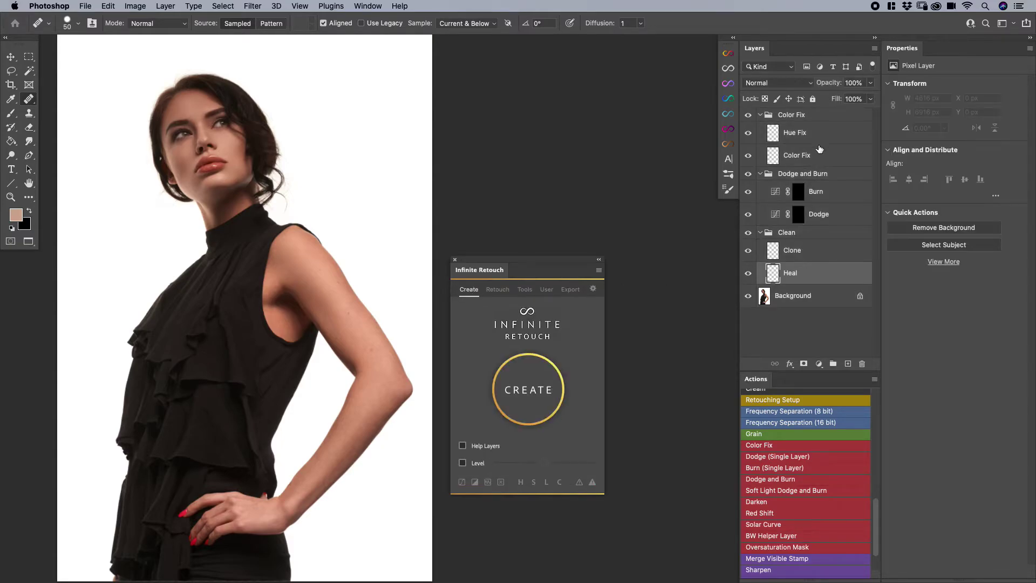
left_click(817, 117, "shift")
left_click_drag(841, 248, 860, 362)
left_click(529, 394)
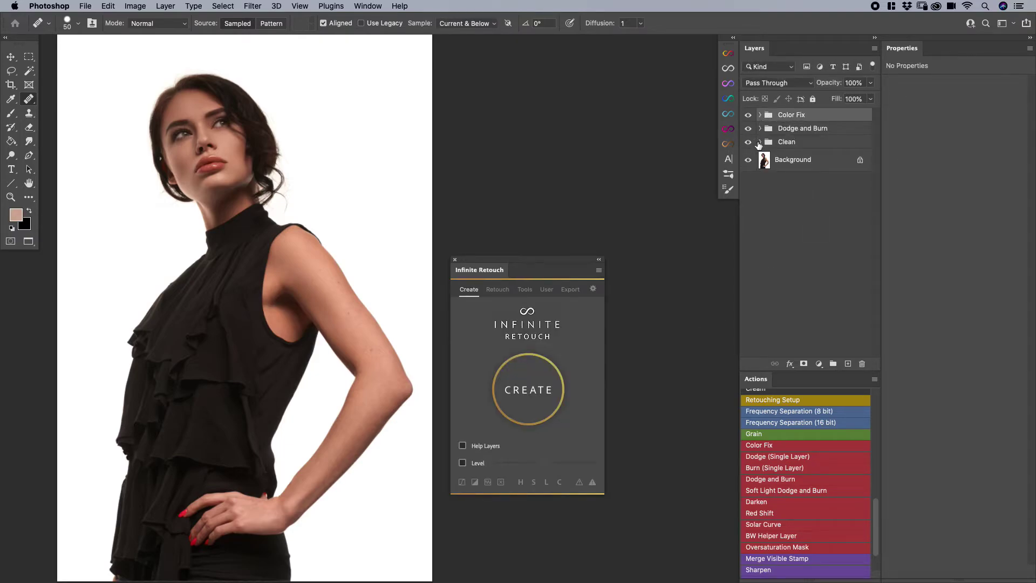
left_click(462, 446)
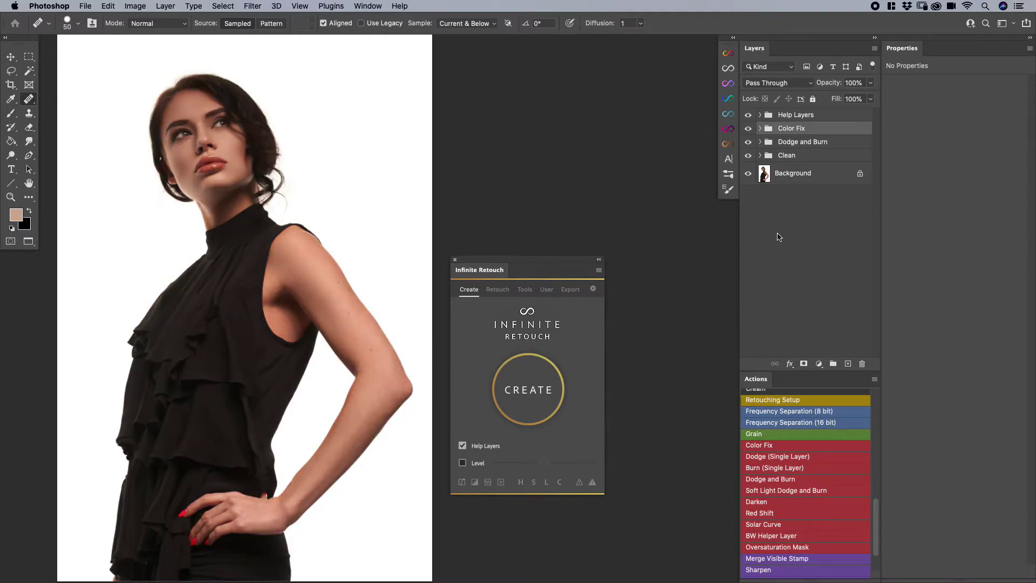
left_click(799, 119)
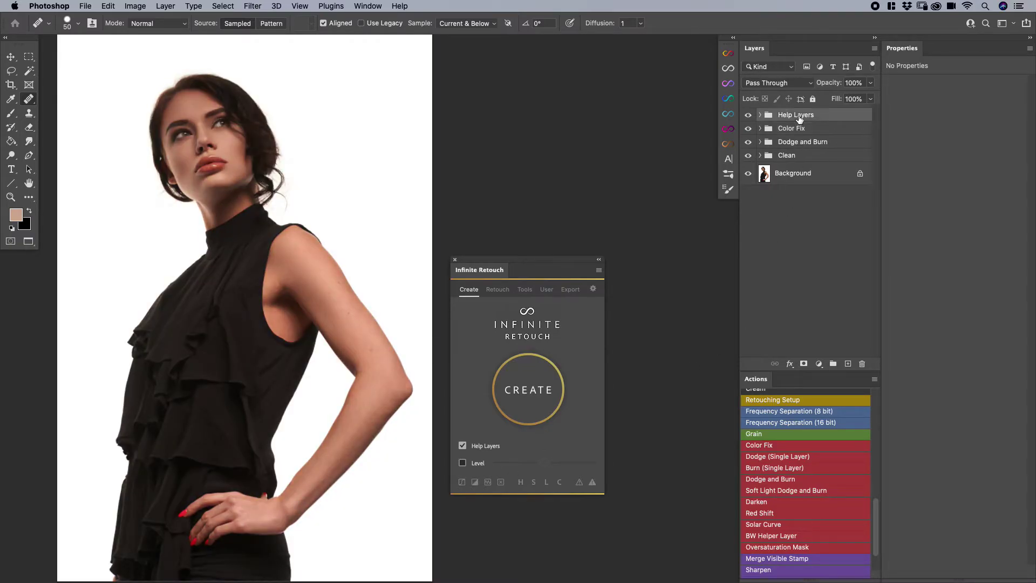
left_click(793, 156, "shift")
left_click_drag(818, 157, 862, 363)
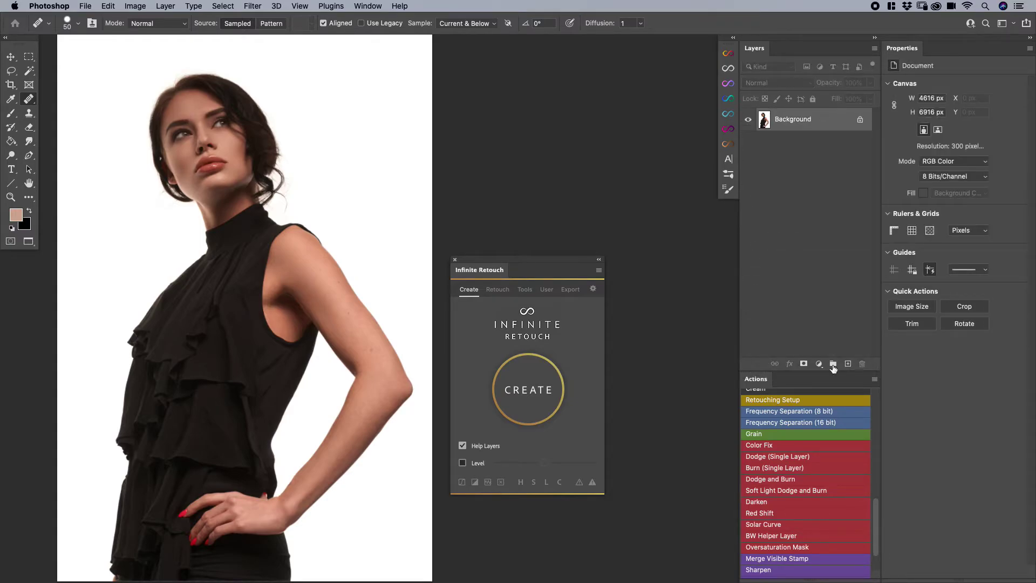
Step: Add a new User button with Auto Run Action Pratik Naik Actions > Retouching Setup
left_click(547, 291)
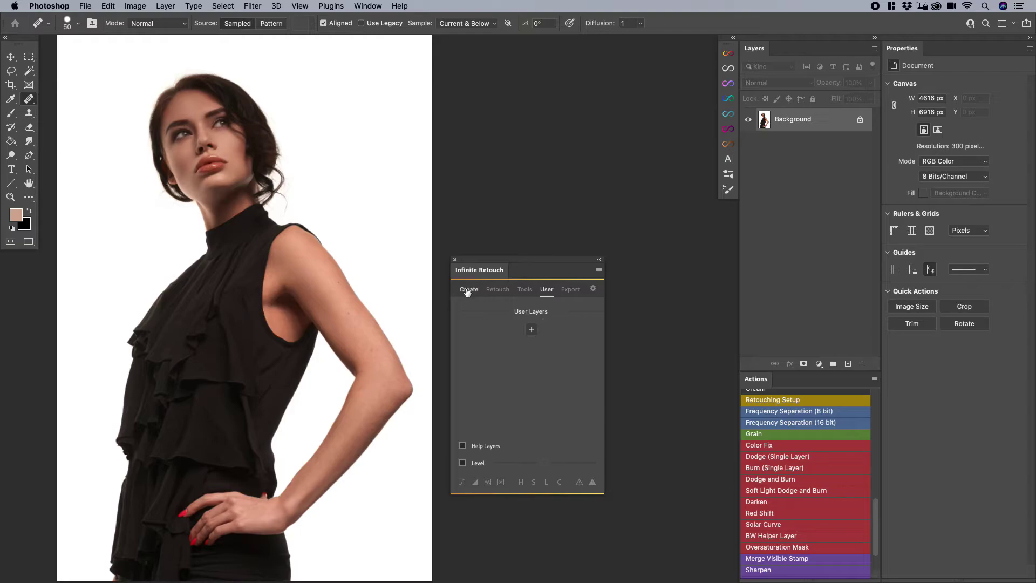
left_click(531, 330)
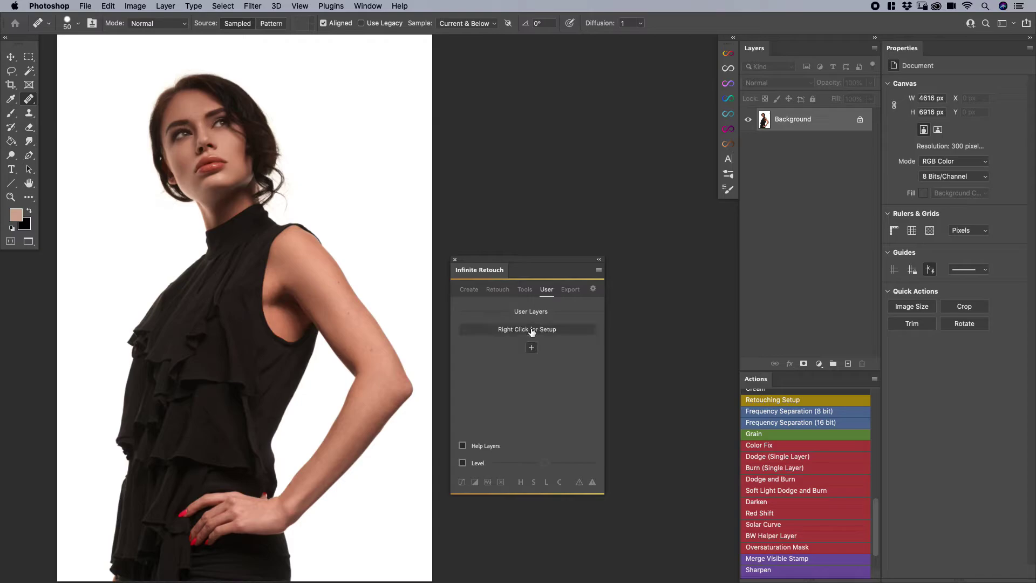
right_click(532, 330)
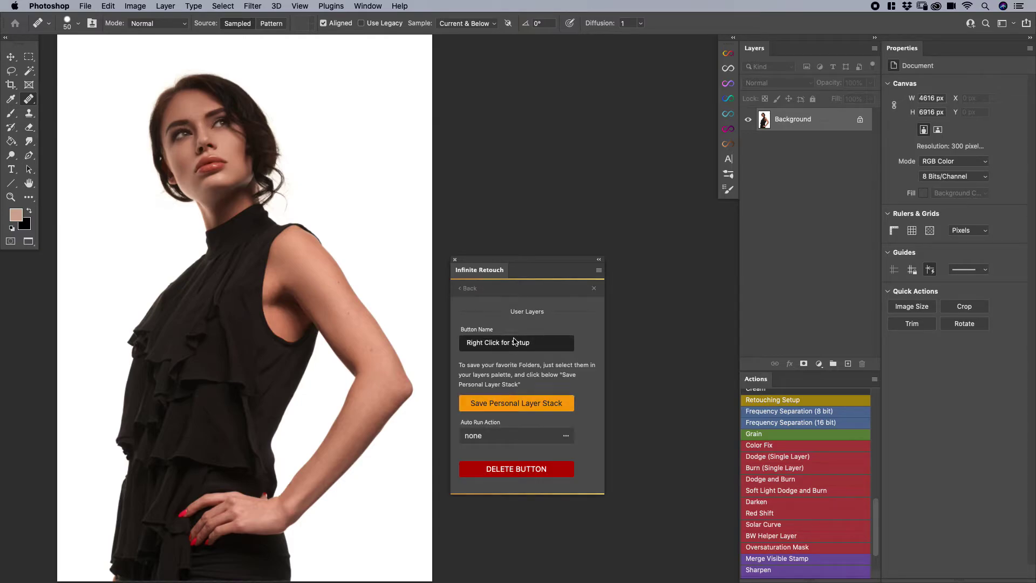
left_click(505, 442)
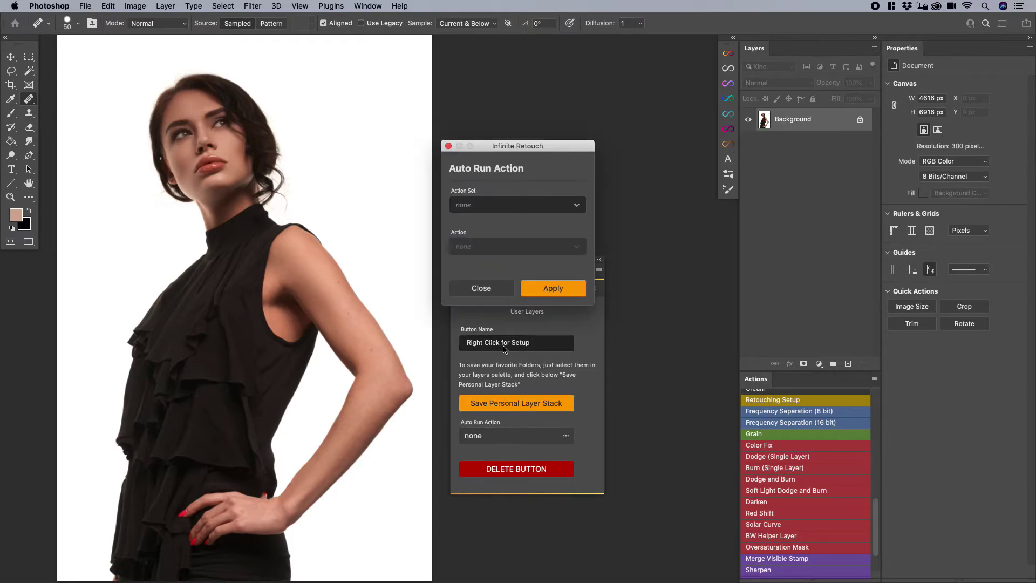
left_click(489, 205)
left_click(485, 297)
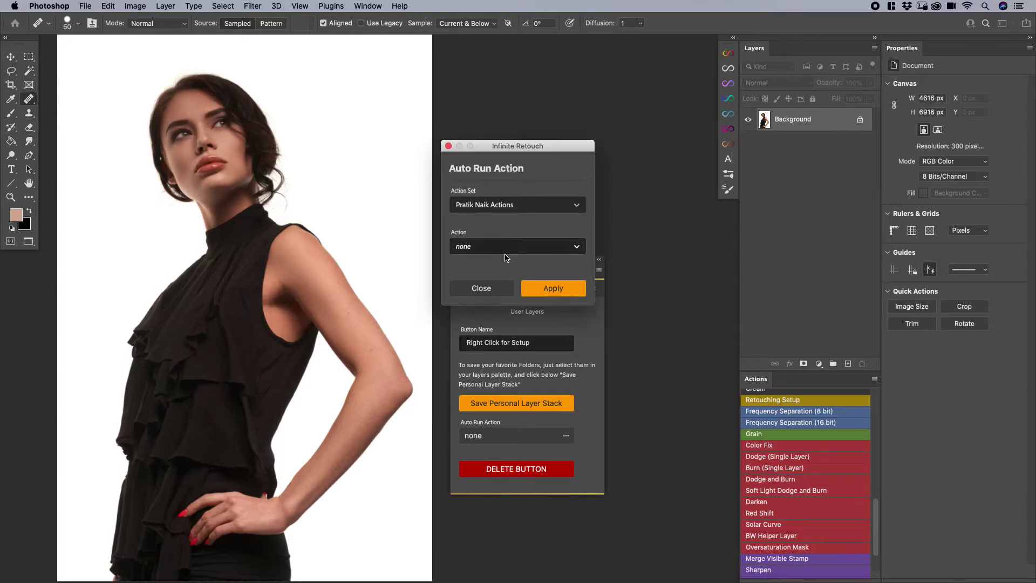
left_click(510, 246)
left_click(499, 271)
left_click(542, 288)
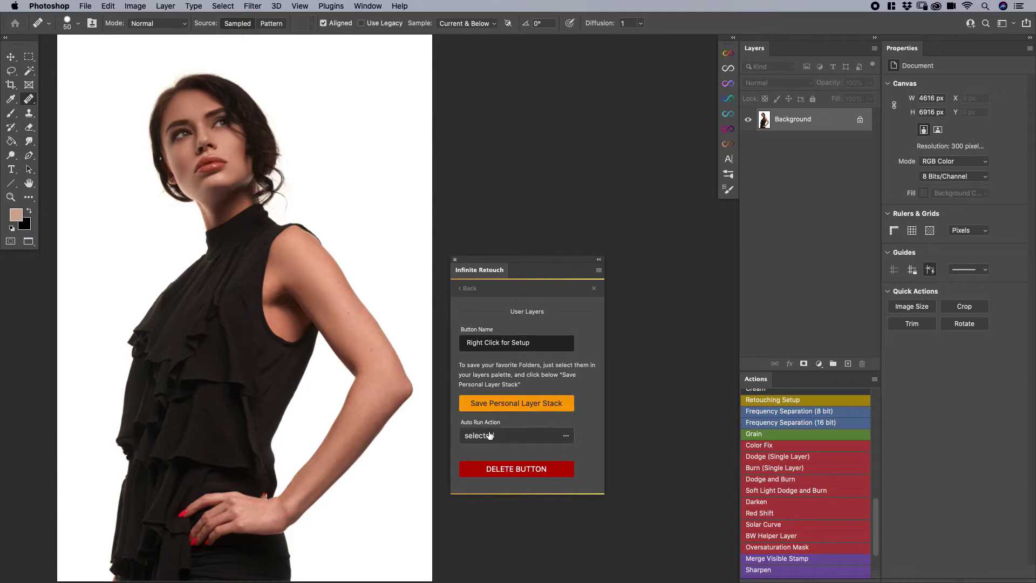
Step: Rename the button to Retouching Setup and run it from the User page
double_click(526, 346)
key("super+a")
type("Re")
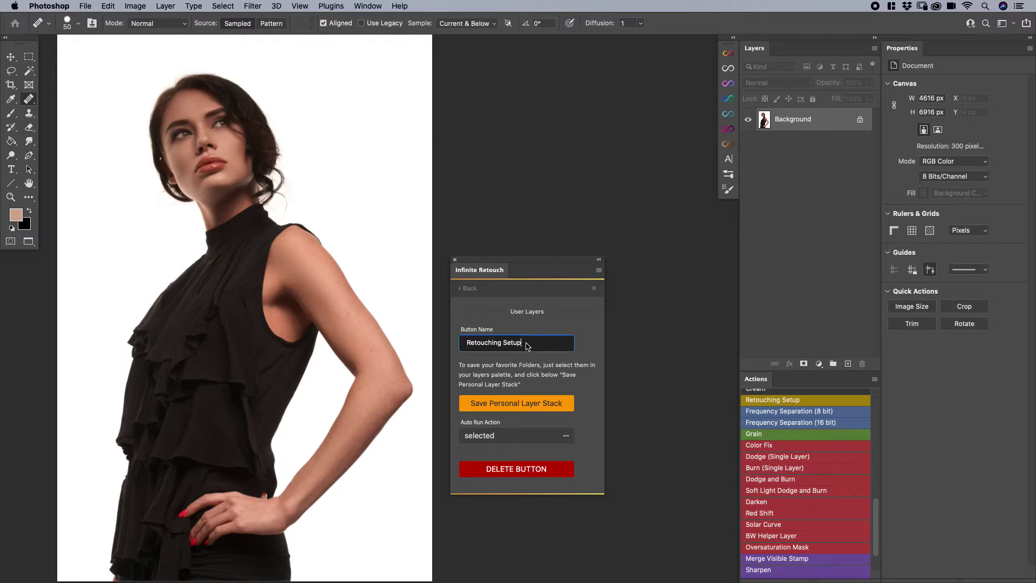
left_click(584, 333)
left_click(469, 289)
left_click(520, 330)
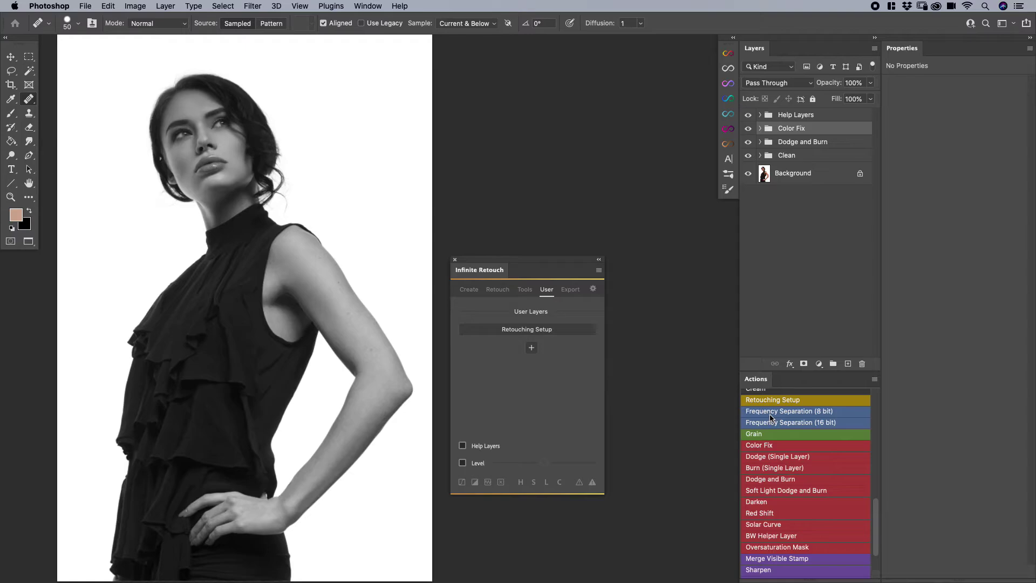
Step: Once the action finishes, switch Infinite Retouch to its Retouch functions page
left_click(501, 292)
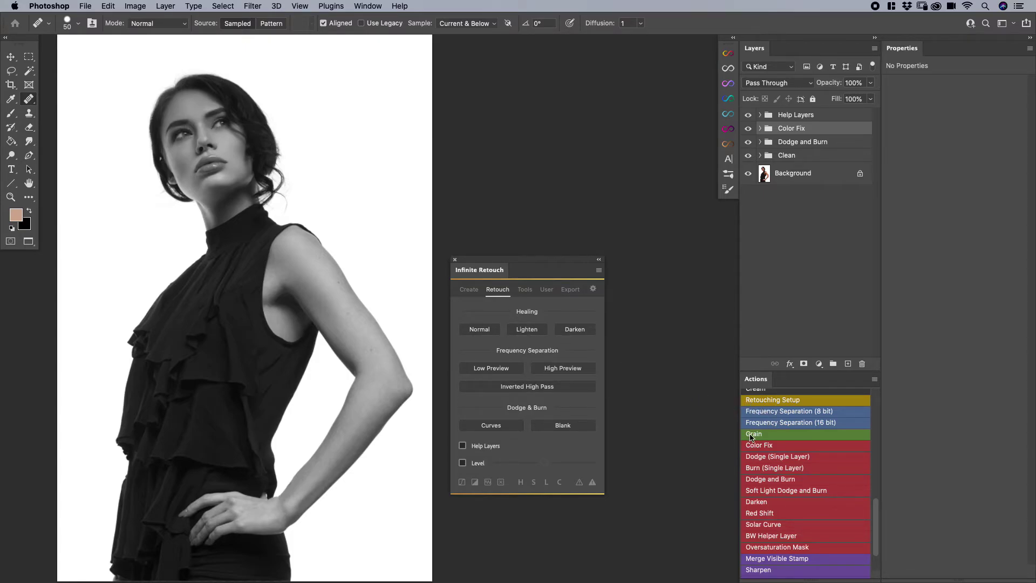
Step: Apply the Pratik grain preset from the Tools page's Grain settings and close the dialog
left_click(527, 293)
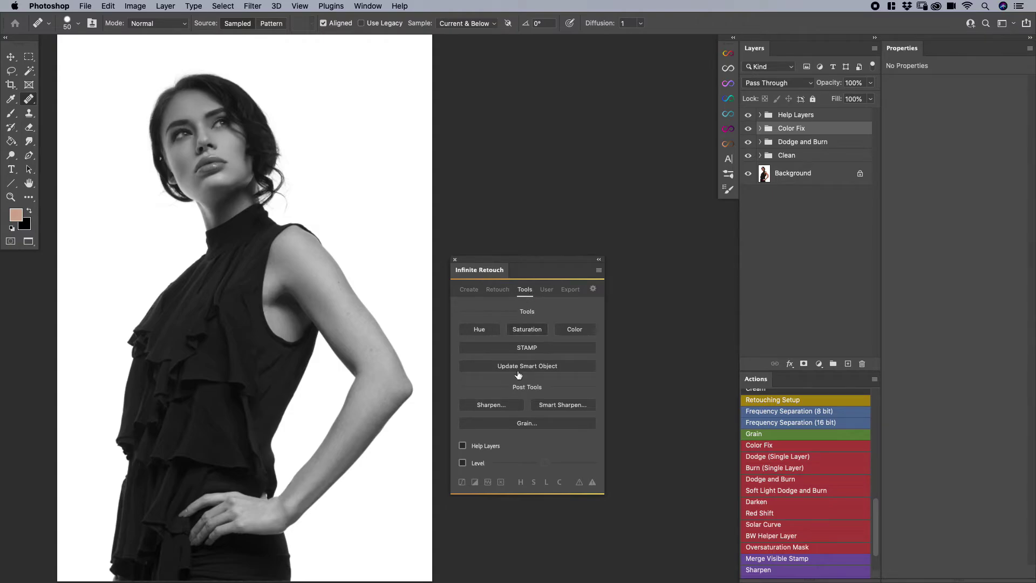
left_click(524, 424)
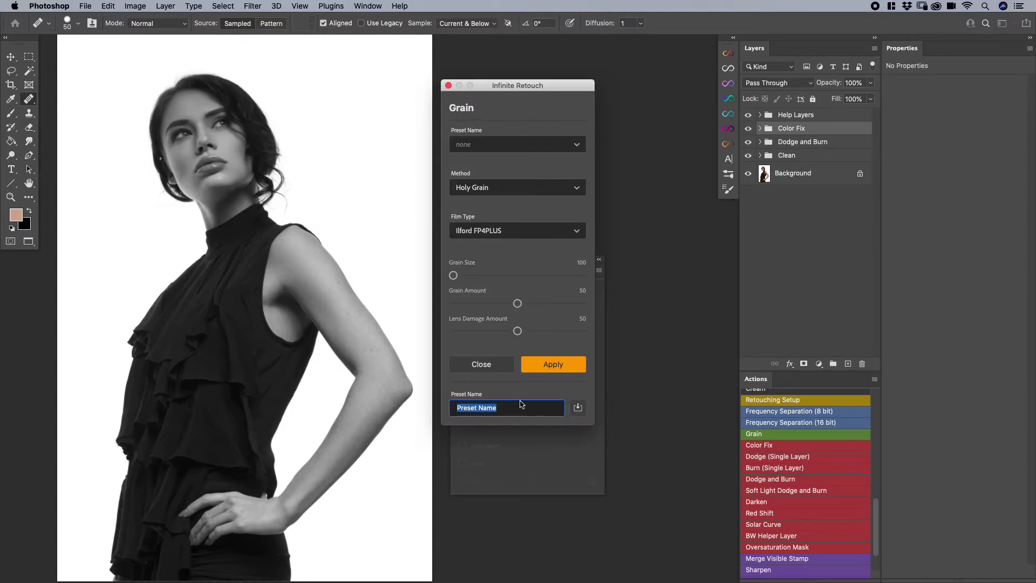
left_click(484, 145)
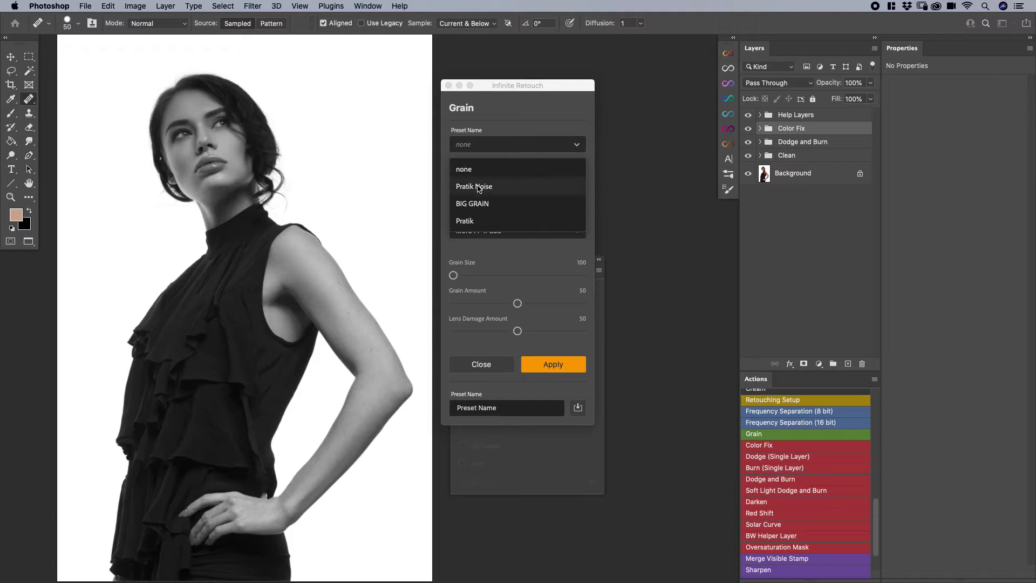
left_click(478, 220)
left_click(529, 271)
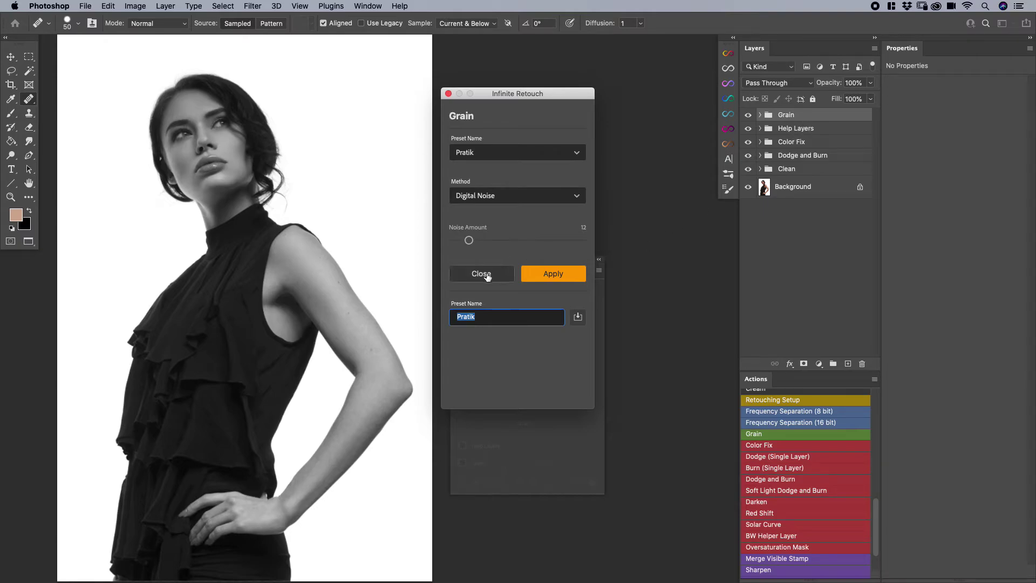
left_click(485, 275)
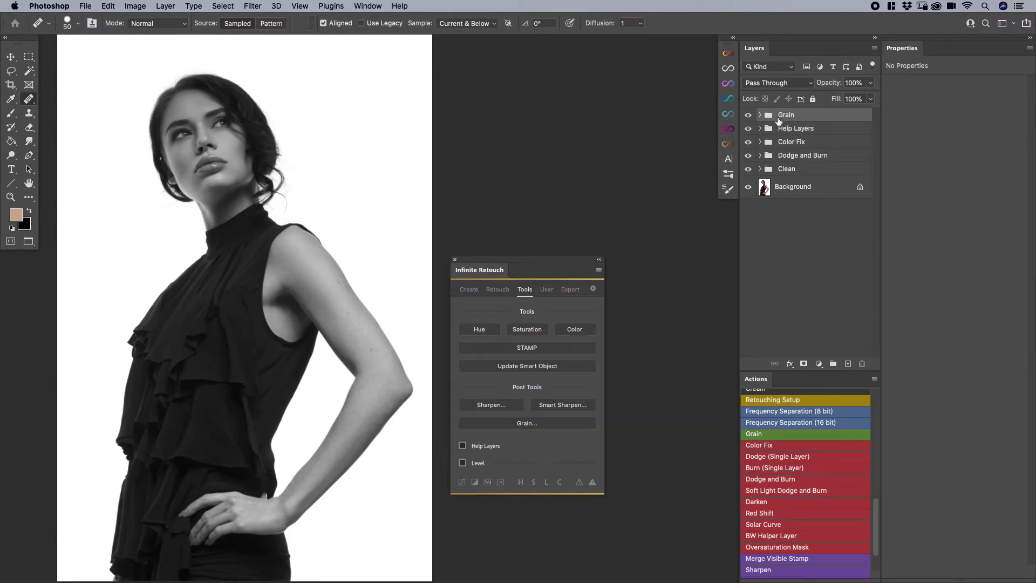
Step: Toggle the Grain group on and off while zoomed on lips, hair and neck, then show Retouch
left_click(747, 114)
left_click(748, 114)
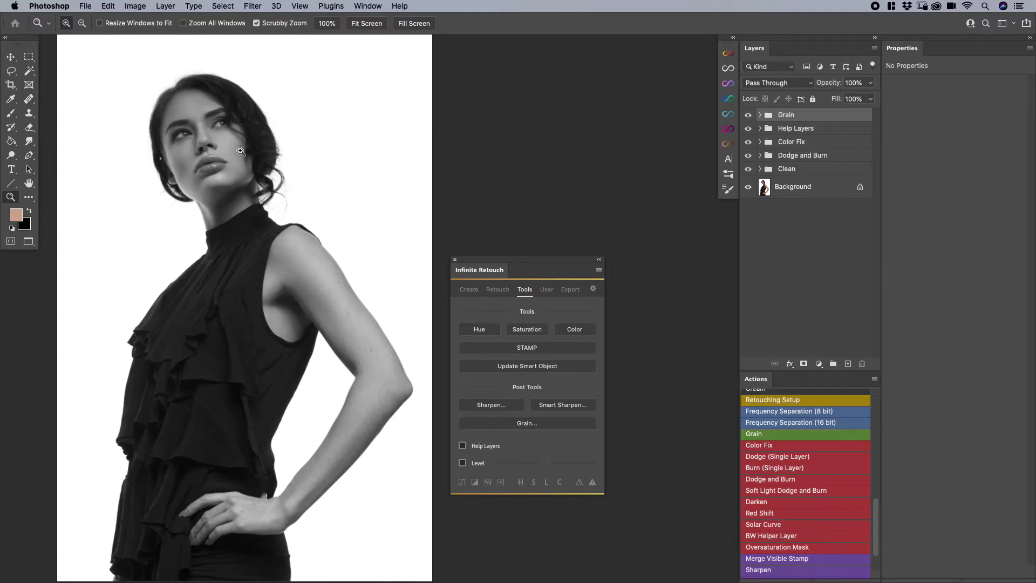
left_click_drag(237, 152, 319, 151)
left_click(744, 116)
left_click(745, 116)
left_click_drag(379, 279, 413, 105)
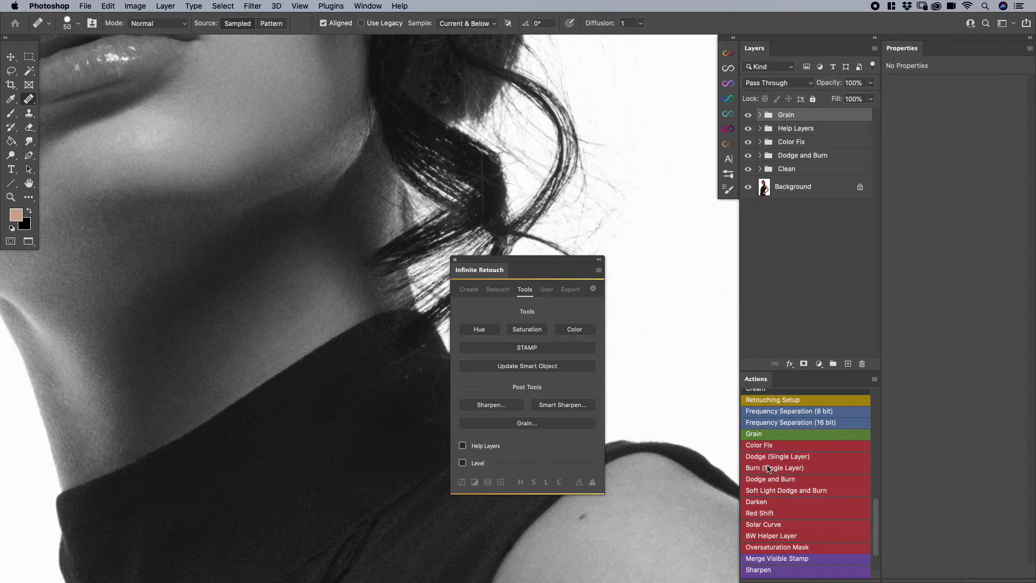
left_click(498, 290)
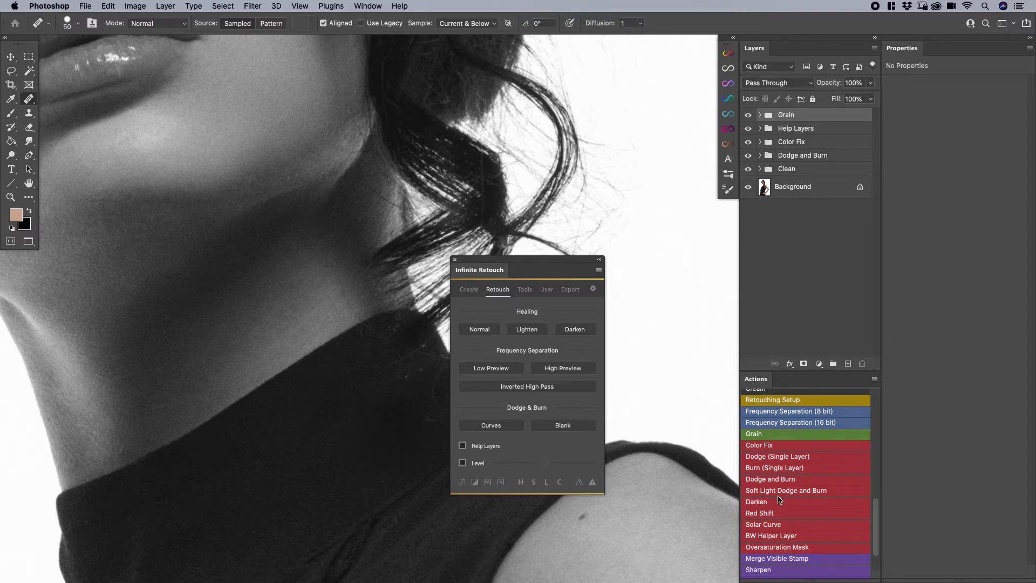
Step: Add and delete a Curves layer, then enable Level and Help Layers and raise the Level
left_click(758, 502)
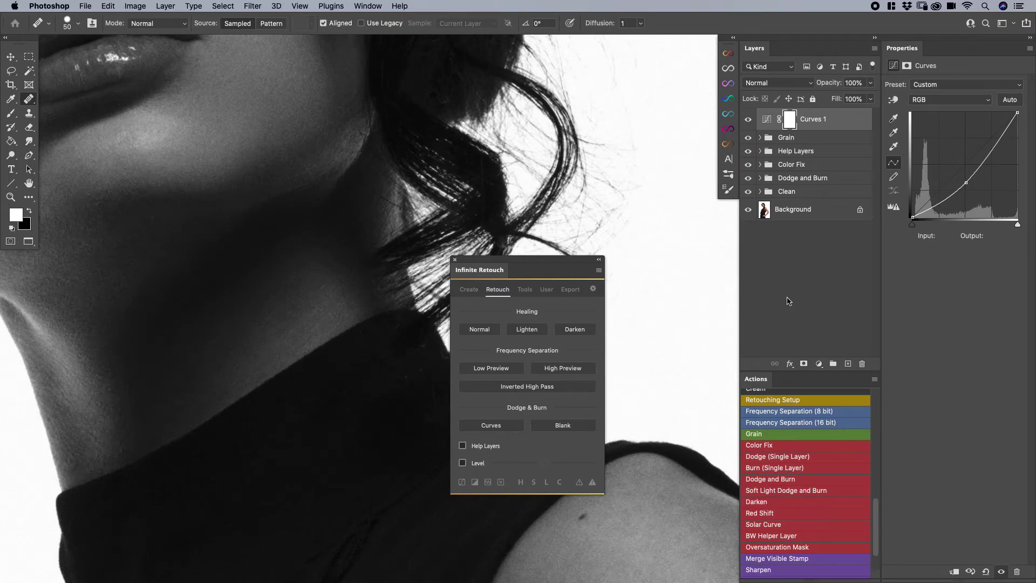
left_click_drag(833, 120, 861, 364)
left_click(470, 464)
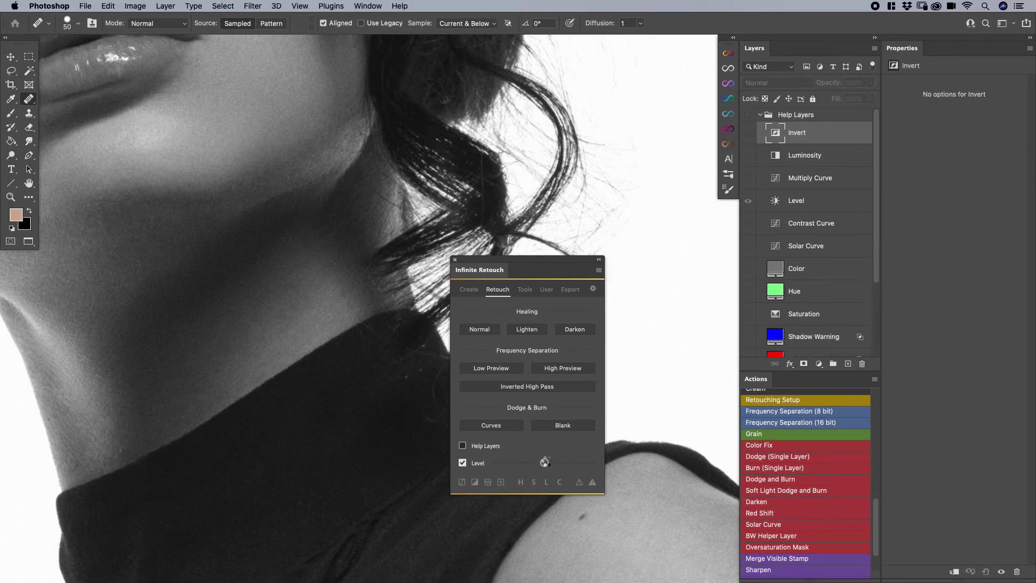
left_click_drag(544, 463, 525, 464)
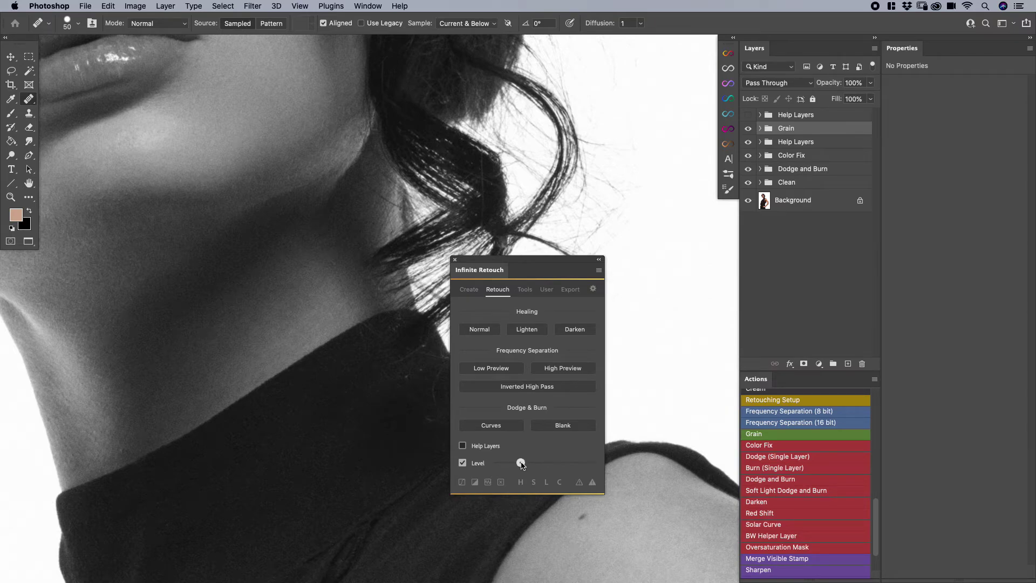
left_click(462, 445)
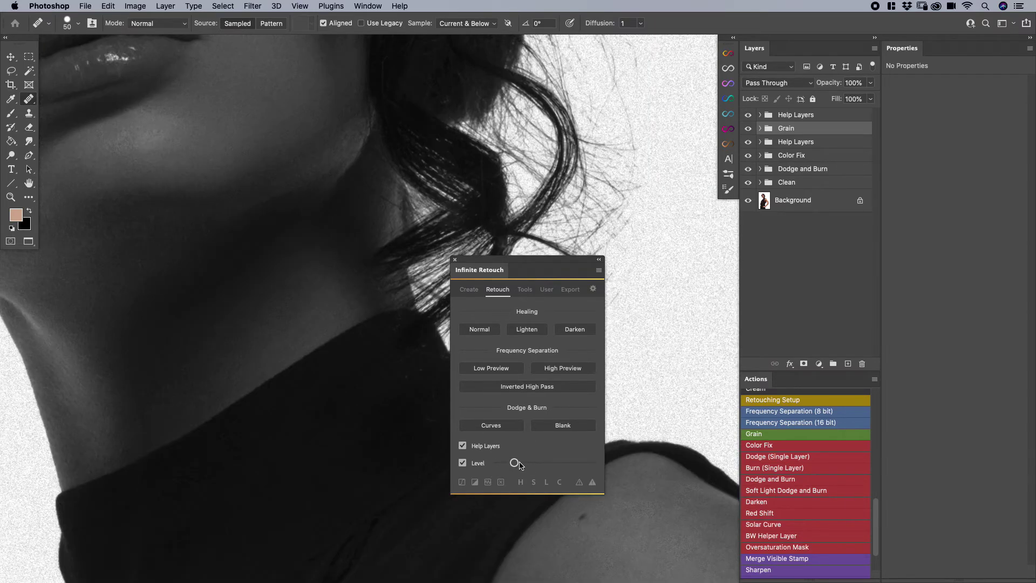
mouse_move(519, 465)
left_mouse_down()
mouse_move(509, 465)
mouse_move(585, 464)
mouse_move(519, 466)
mouse_move(564, 466)
mouse_move(548, 465)
left_mouse_up()
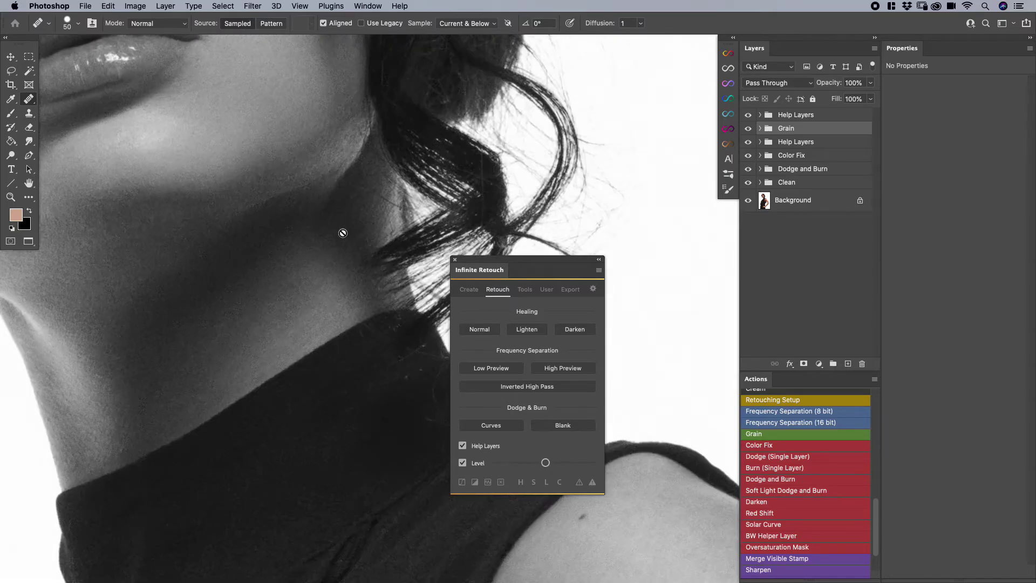
Step: Zoom out around the collar and adjust the Level slider to show, then hide, the grain
key("z")
left_click(358, 376, "alt")
key("j")
left_click(506, 463)
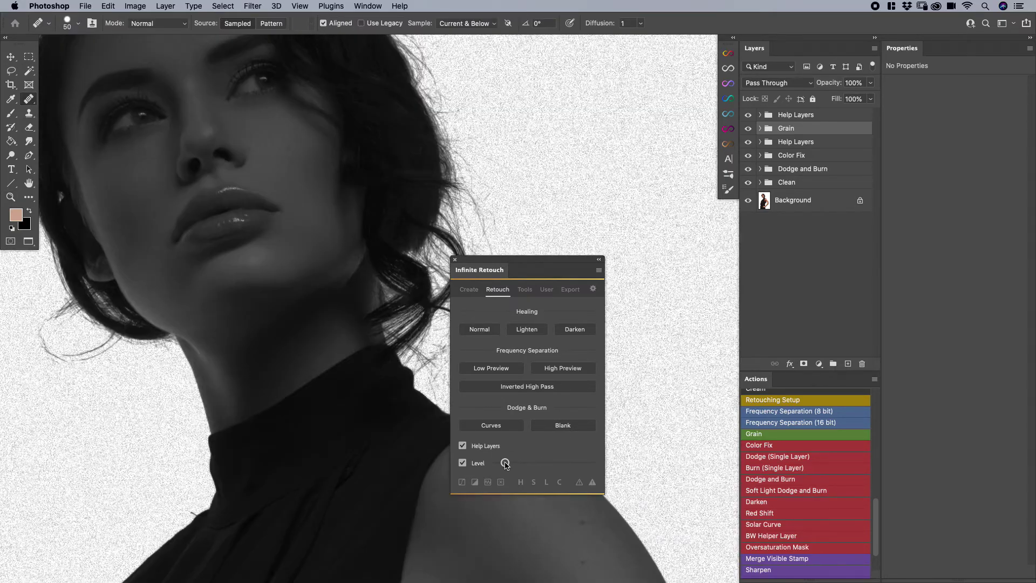
left_click_drag(506, 463, 546, 467)
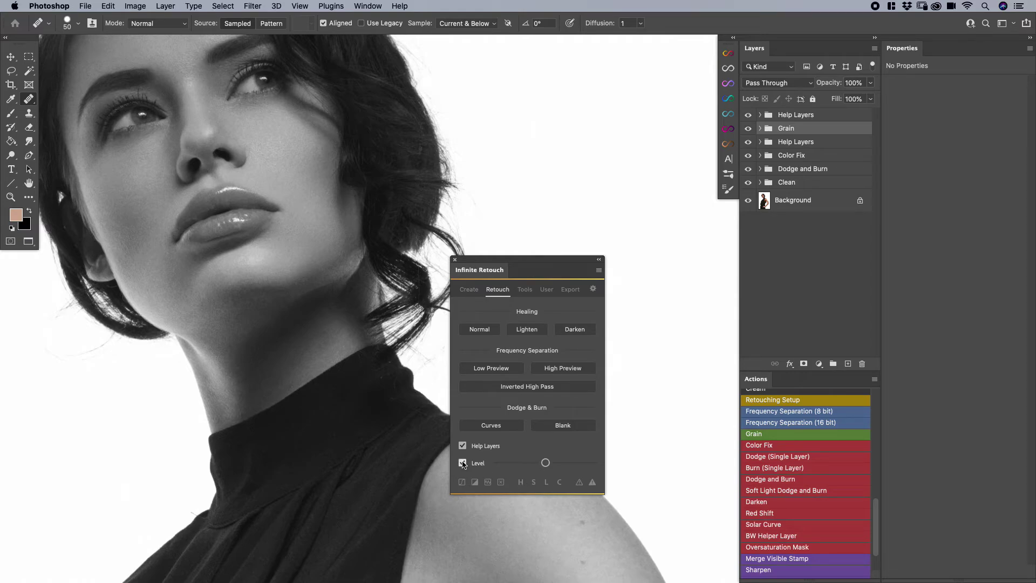
Step: Hide both Help Layers groups, show the top one again, and preview only the luminosity
left_click(748, 142)
left_click(748, 115)
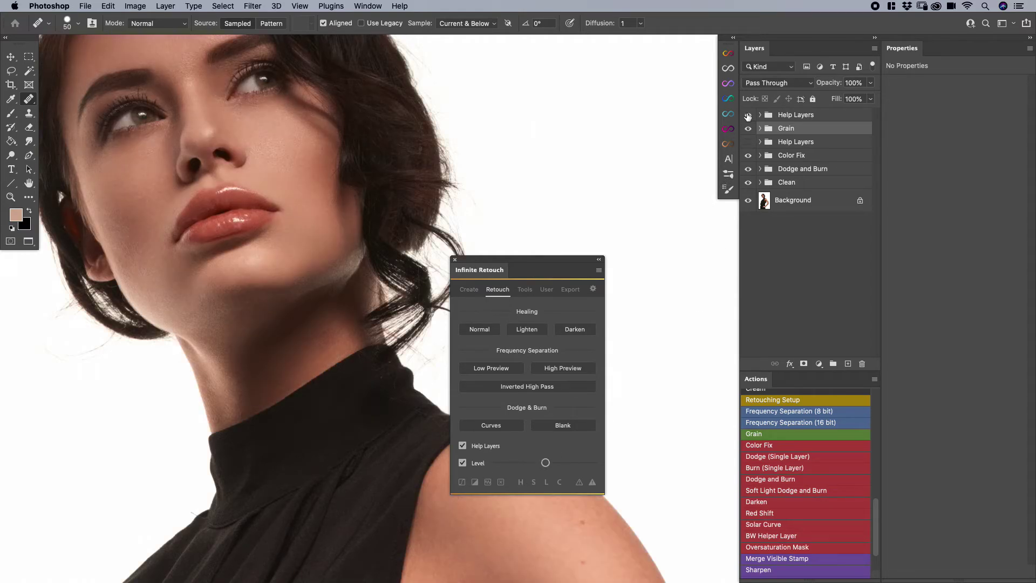
left_click(464, 446)
left_click(548, 484)
Step: Add a new user button and rename it Oversaturation
left_click(546, 290)
left_click(532, 347)
right_click(519, 349)
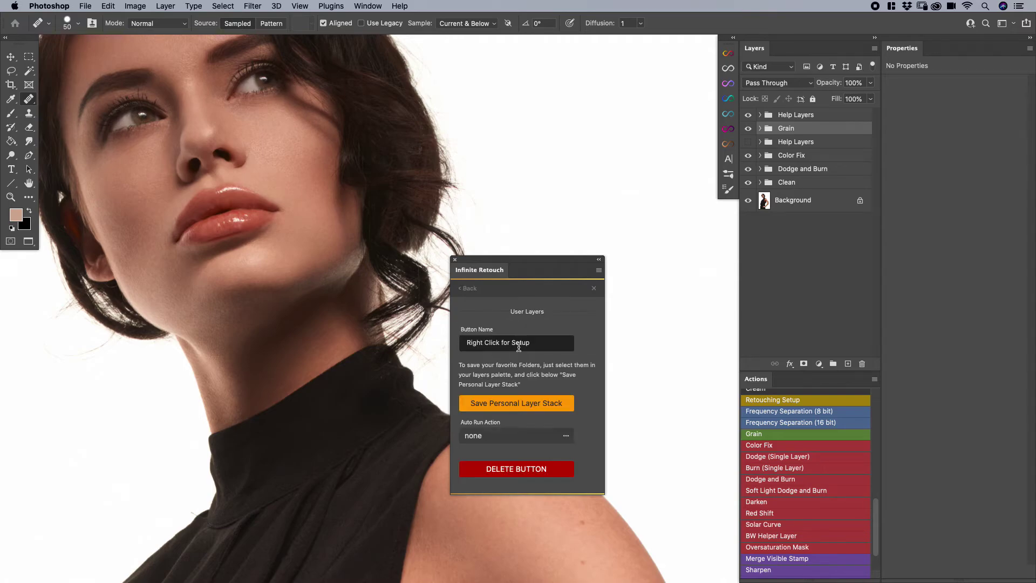
triple_click(508, 342)
type("Oversaturation")
Step: Set the button to auto-run Pratik Naik Actions > Oversaturation Mask, apply, and return to the list
left_click(505, 434)
left_click(478, 207)
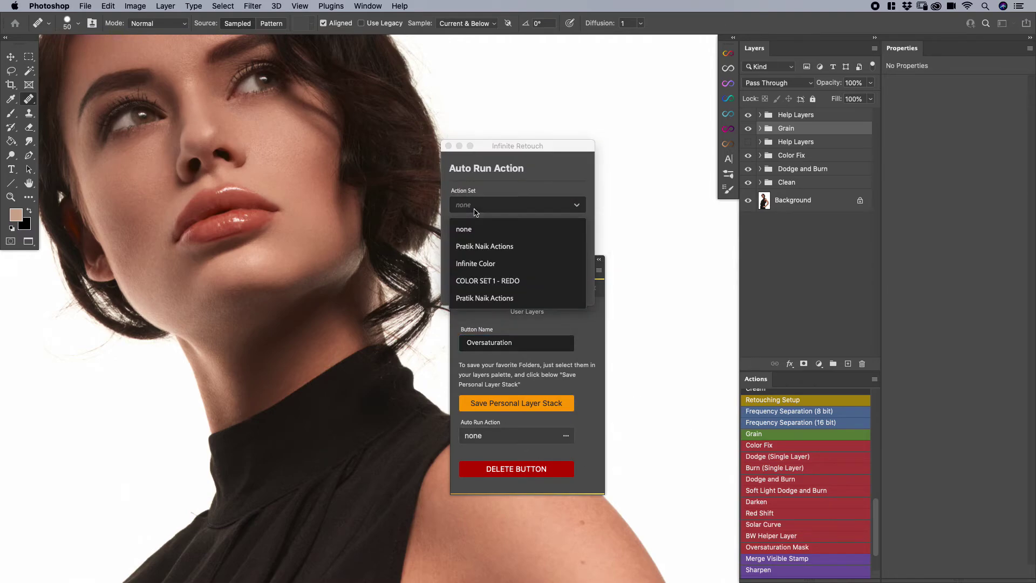
left_click(477, 249)
left_click(478, 246)
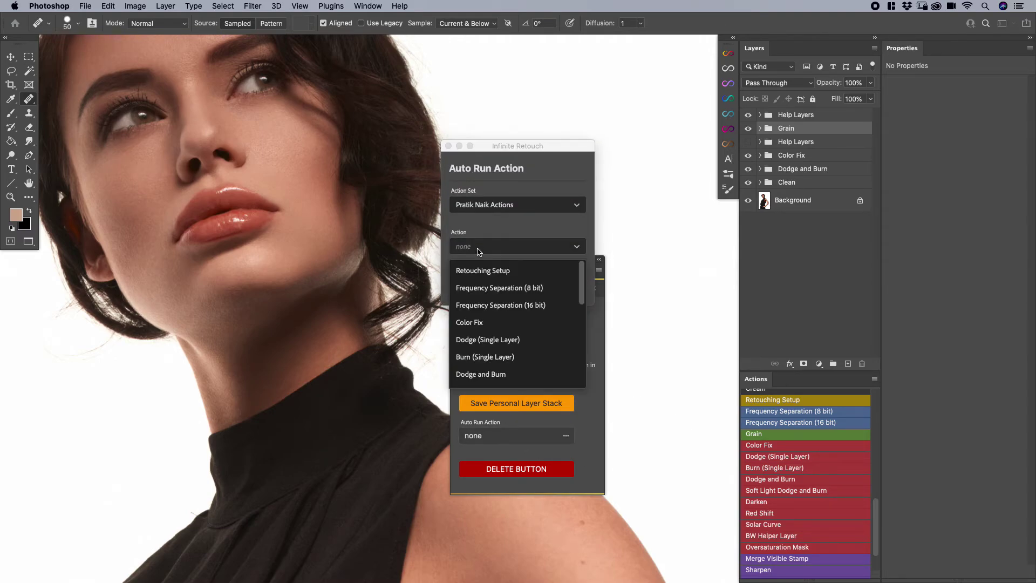
scroll(496, 372, "down", 10)
scroll(496, 371, "up", 5)
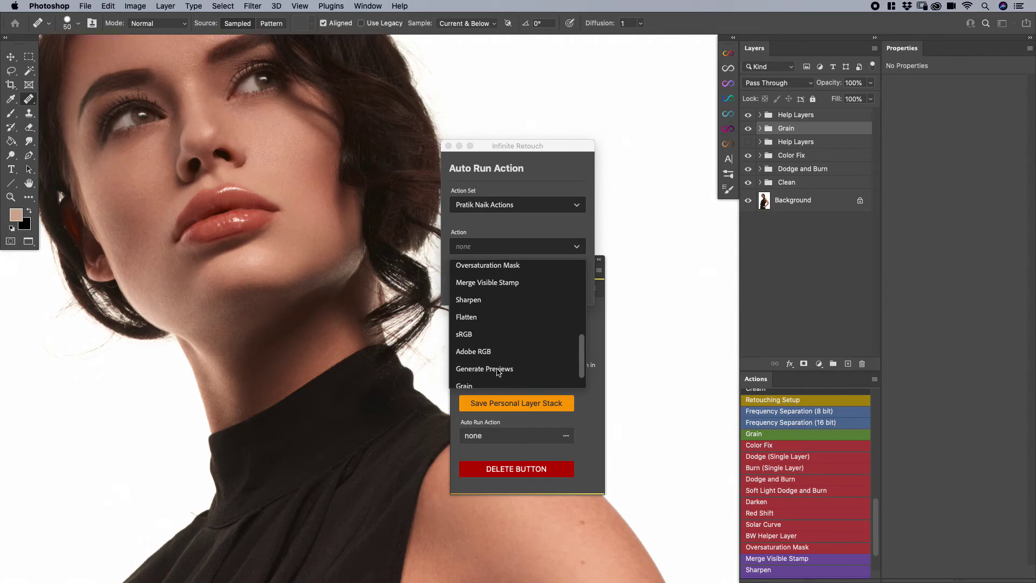
left_click(501, 317)
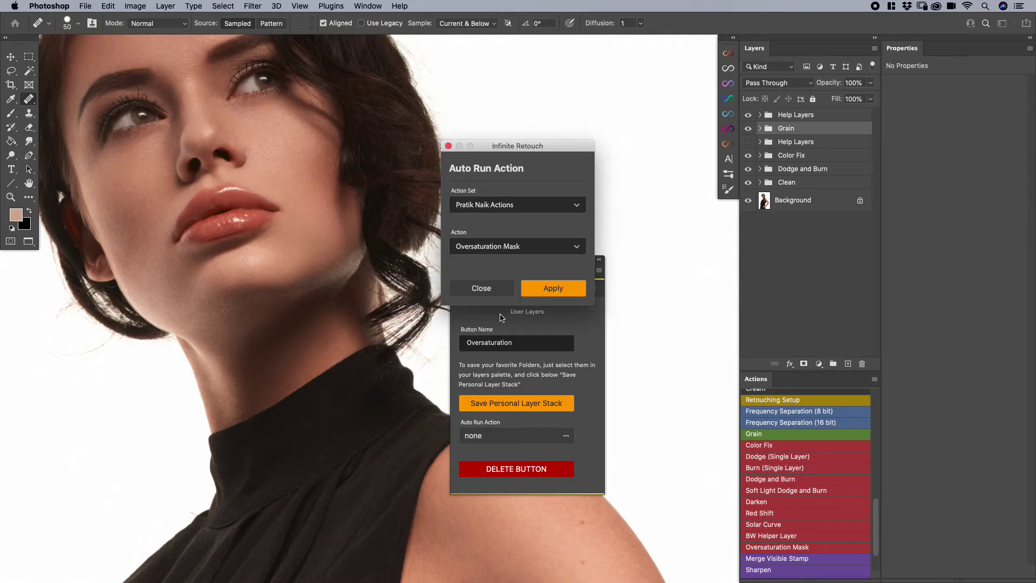
left_click(527, 294)
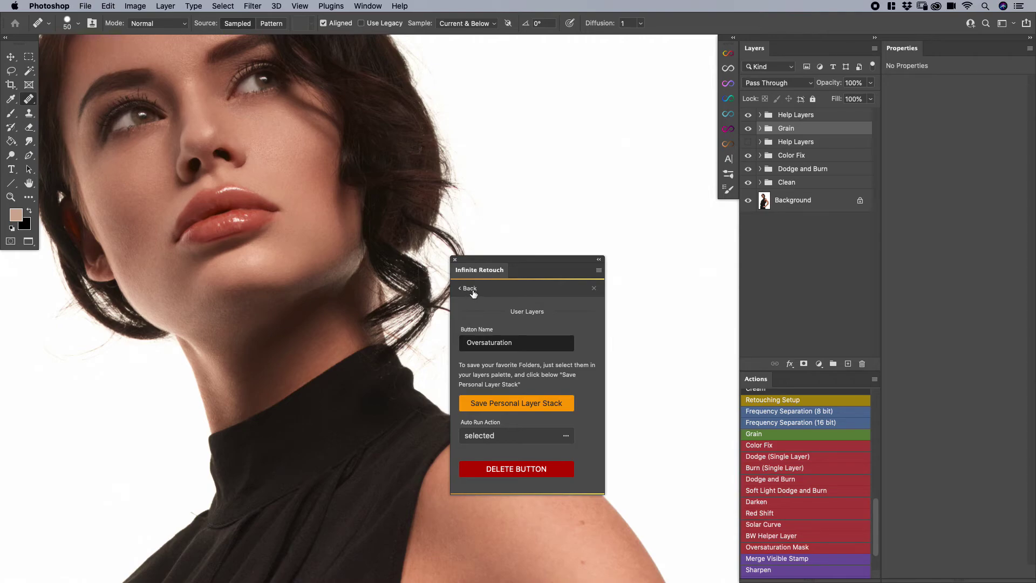
left_click(469, 289)
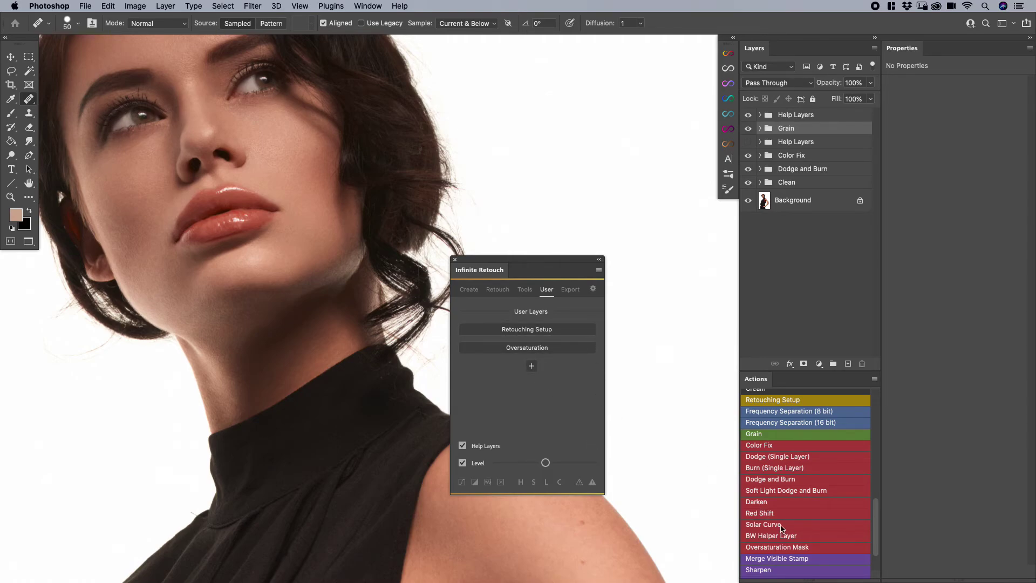
Step: Browse Infinite Retouch's export and tools sections, then undock the Actions panel and close its tab group
scroll(787, 531, "down", 4)
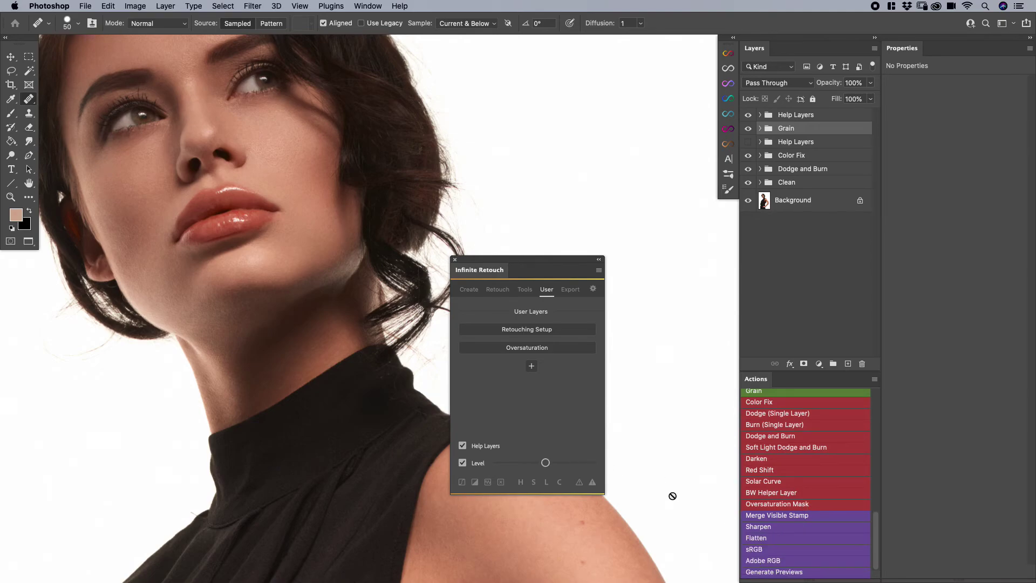
left_click(573, 293)
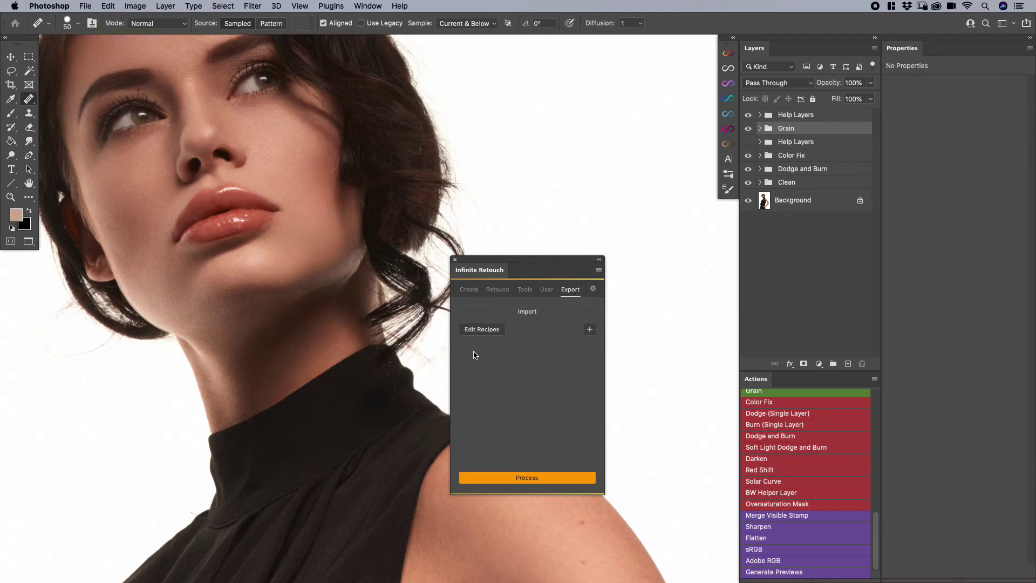
left_click(532, 292)
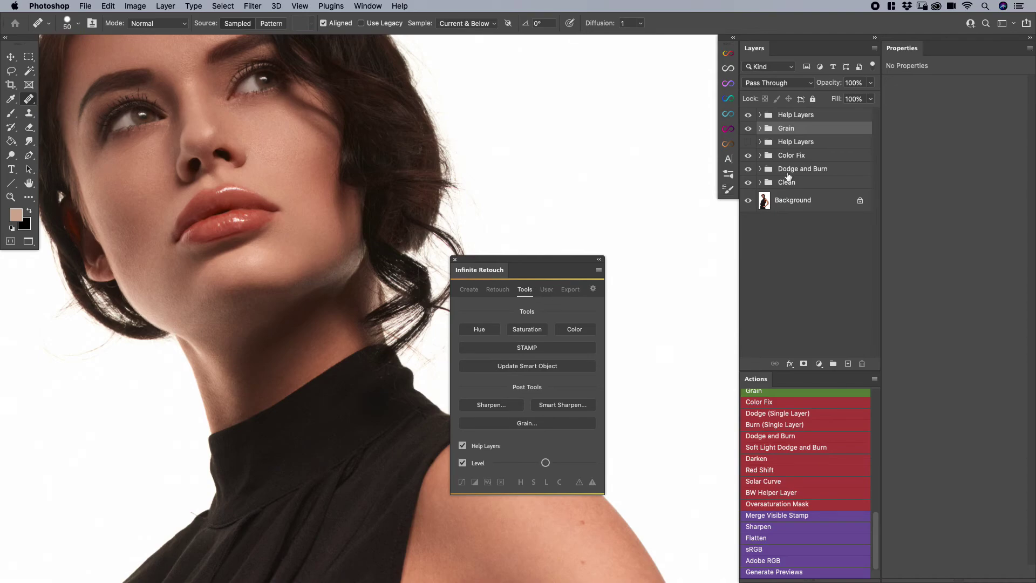
left_click_drag(761, 379, 595, 297)
left_click(726, 298)
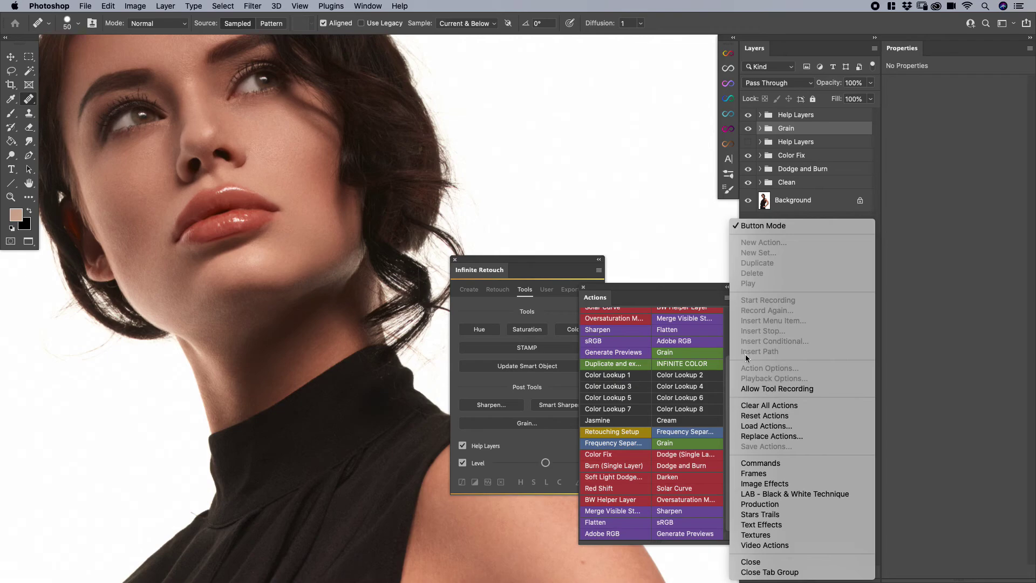
left_click(786, 570)
Step: Dock Infinite Retouch under the Layers panel and show its Create section
mouse_move(479, 270)
left_mouse_down()
mouse_move(722, 411)
mouse_move(766, 576)
mouse_move(777, 579)
left_mouse_up()
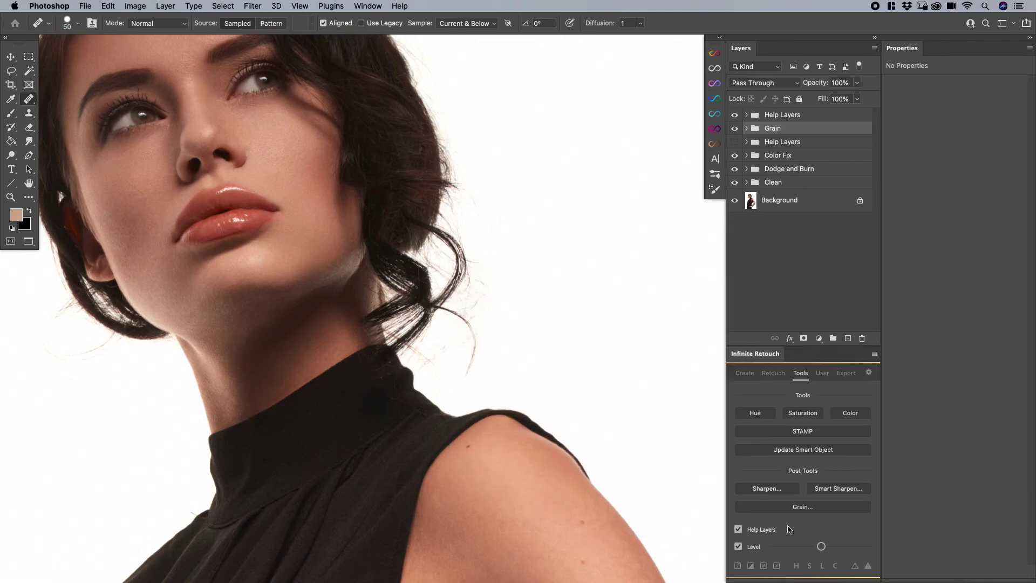
left_click(820, 373)
left_click(774, 373)
left_click(745, 373)
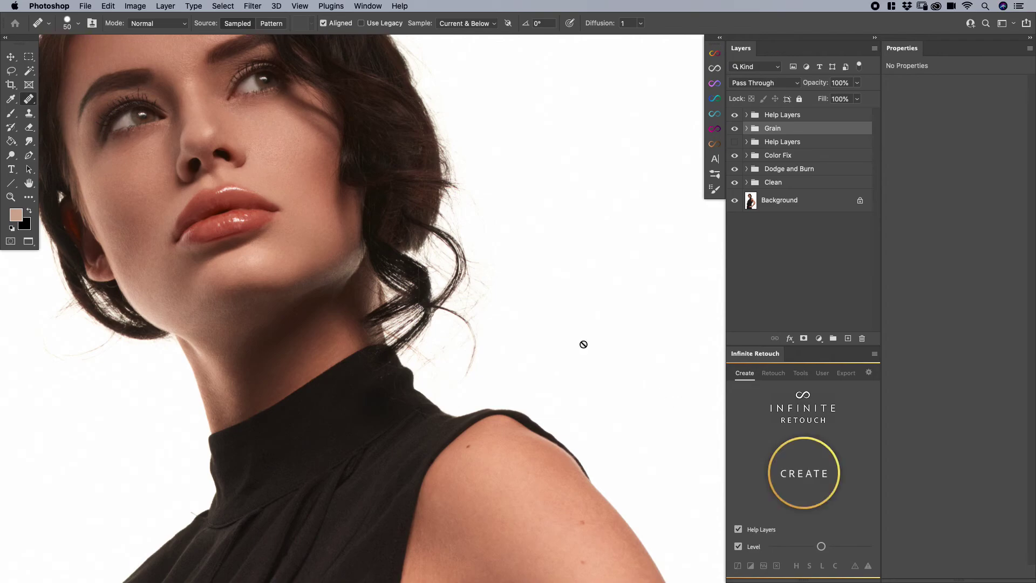
left_click_drag(380, 219, 462, 294)
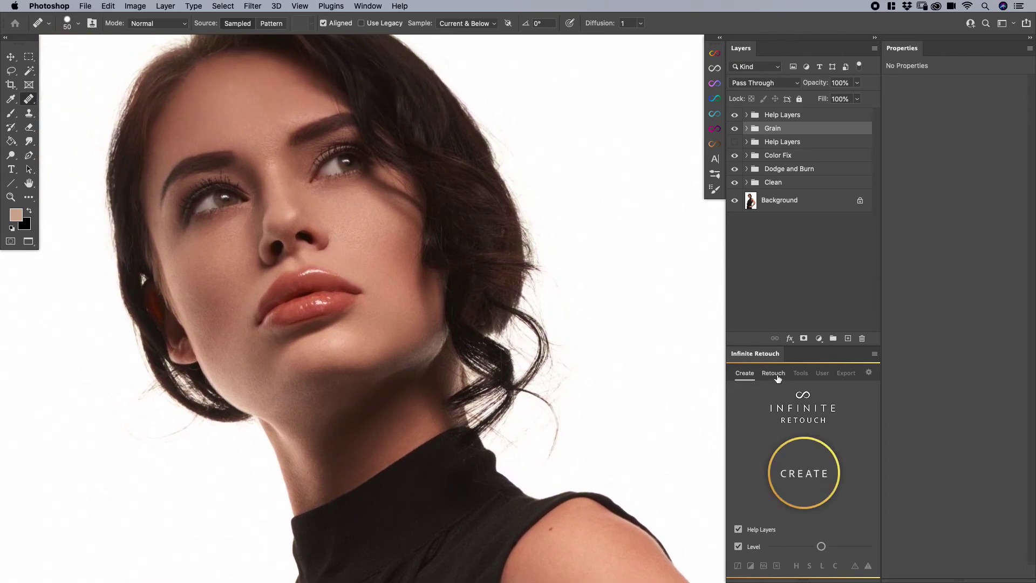
Step: Add a third user button, open its auto-run chooser, close it without assigning an action, and go back
left_click(820, 374)
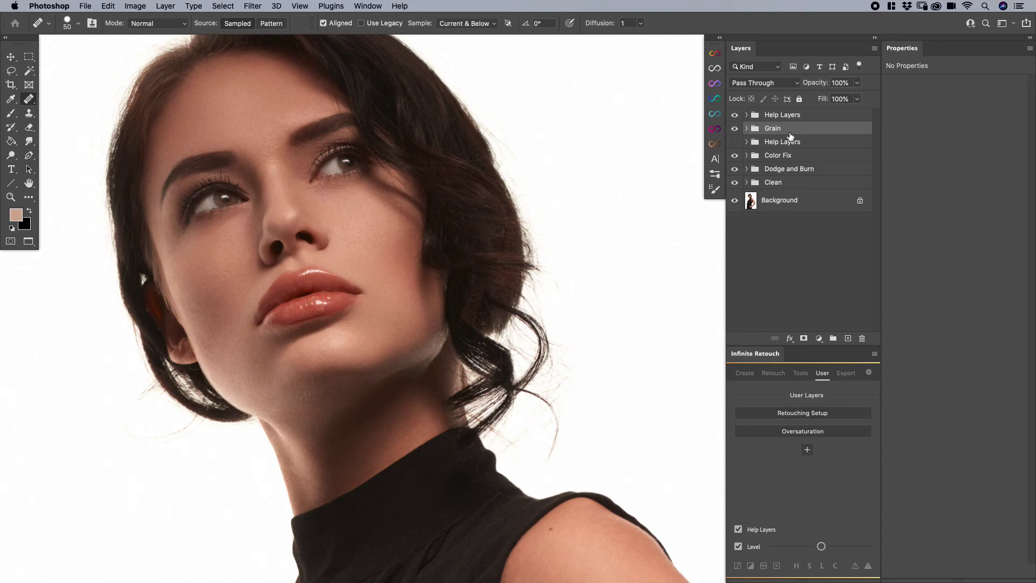
left_click(807, 449)
right_click(807, 453)
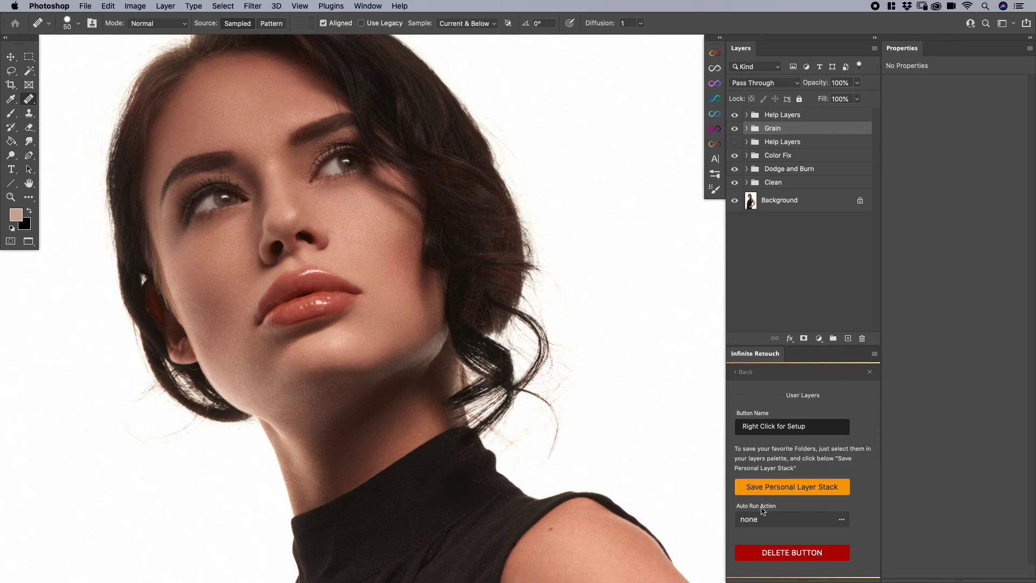
left_click(771, 519)
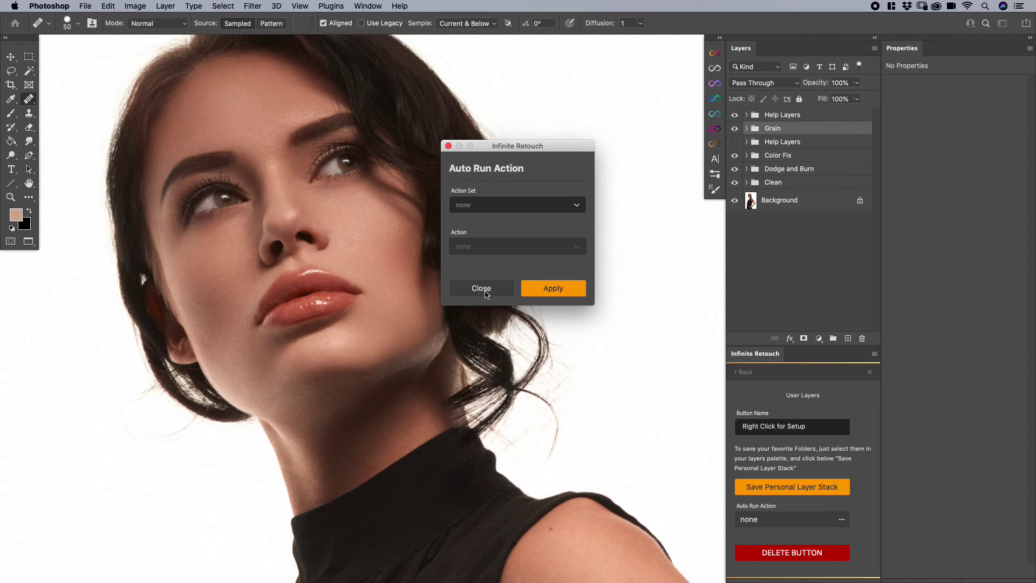
left_click(481, 289)
left_click(739, 373)
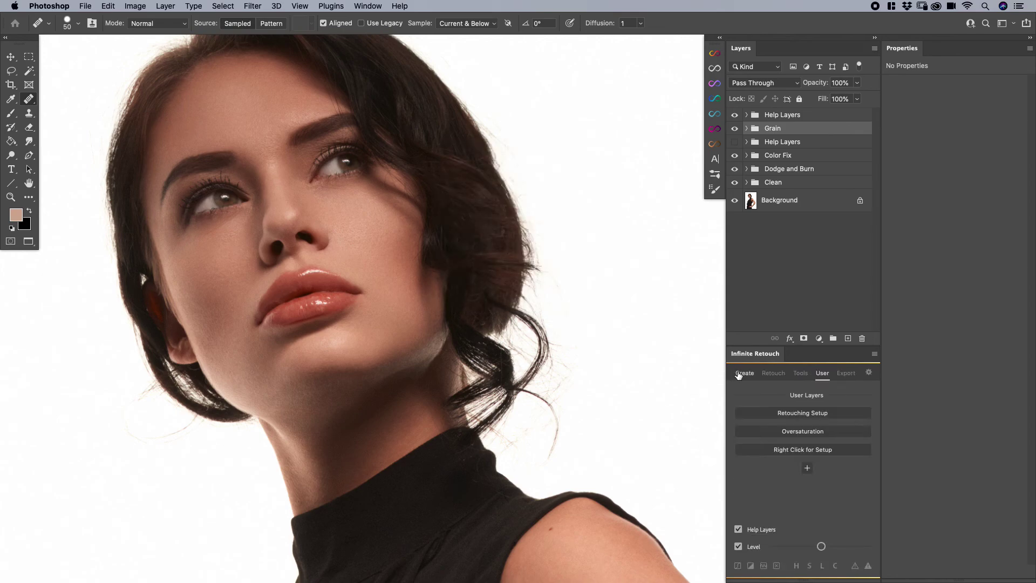